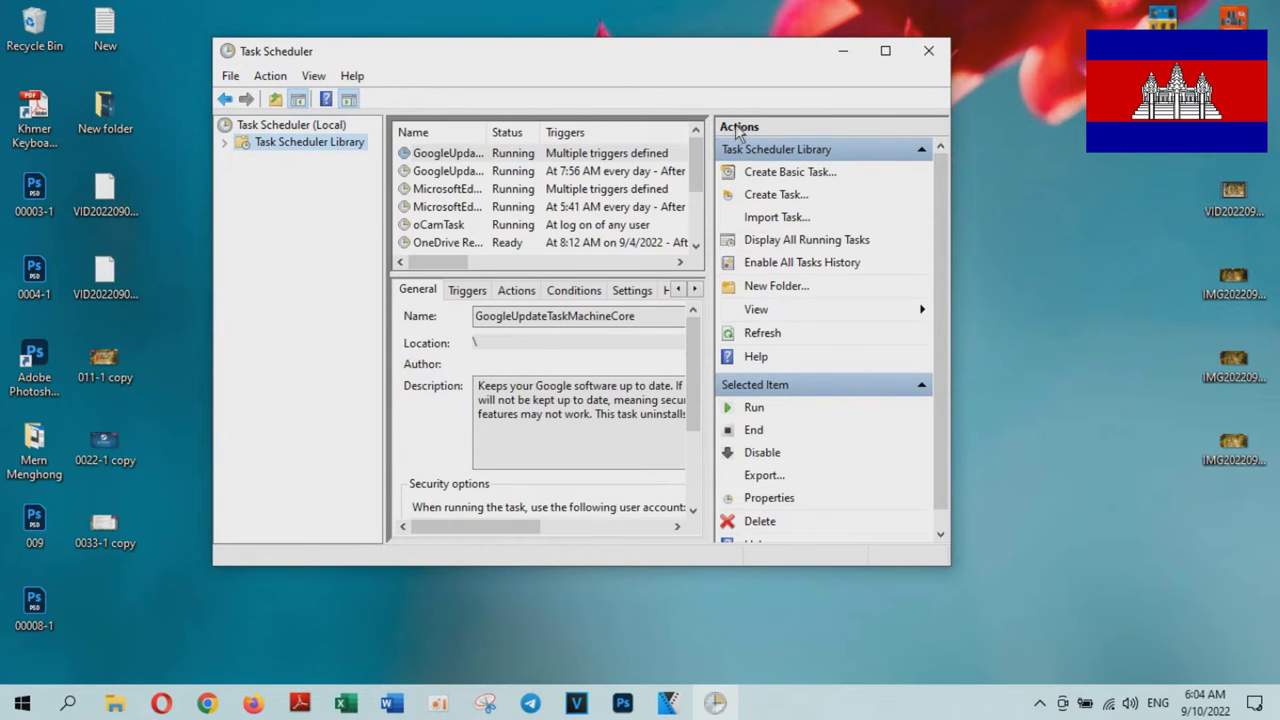
- Enlarge the Task Scheduler window to show more of the library's task list and the selected task's details
click(224, 146)
click(225, 146)
drag(951, 44, 1160, 12)
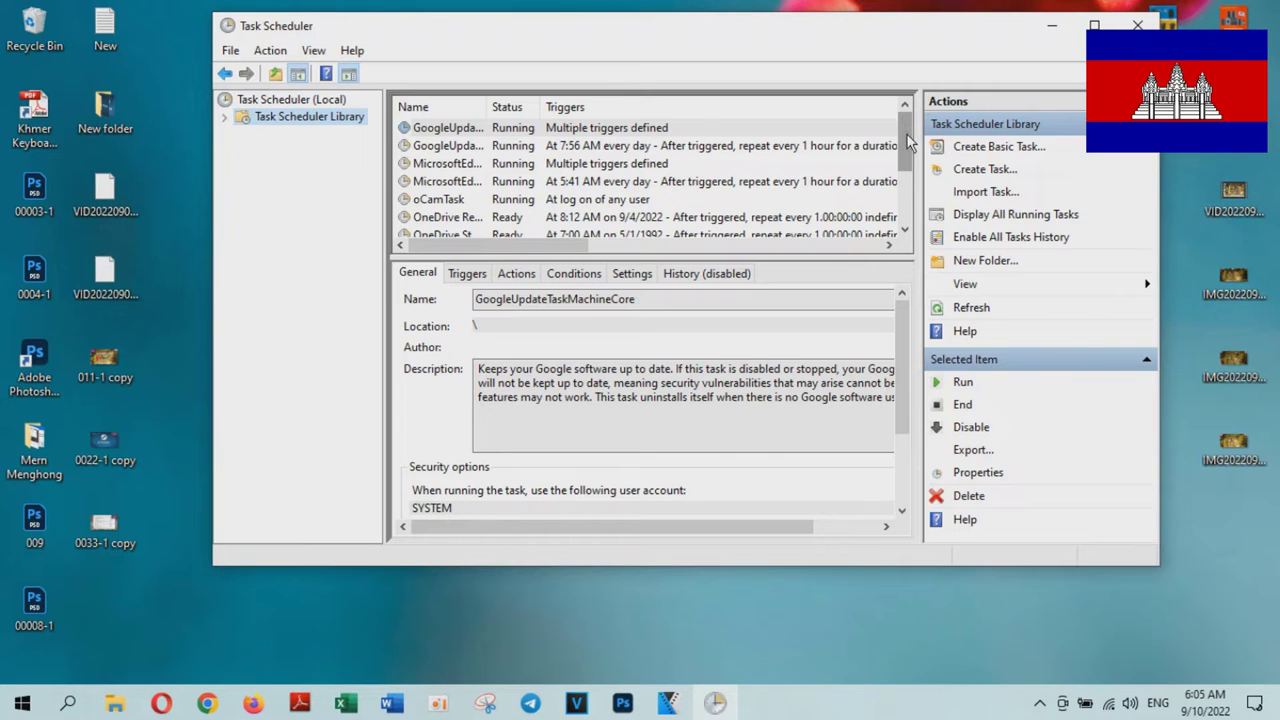
scroll(912, 152, down, 1)
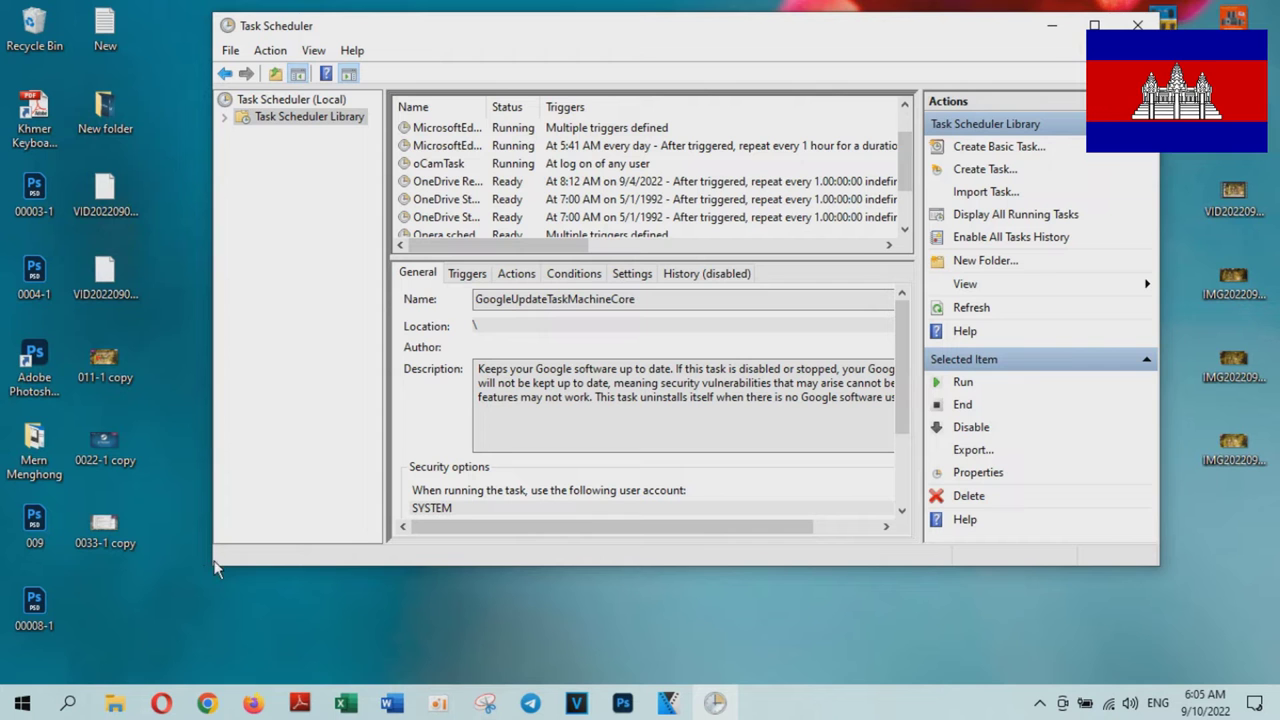
drag(210, 568, 95, 679)
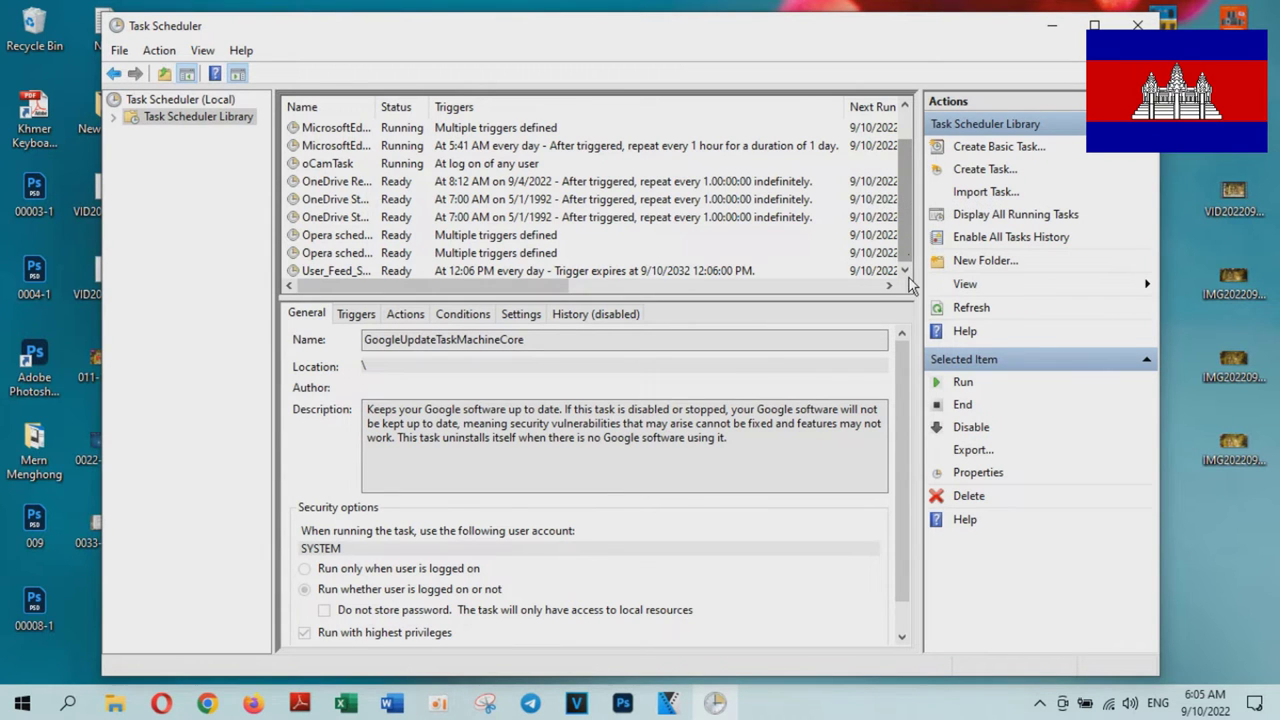
drag(909, 221, 909, 195)
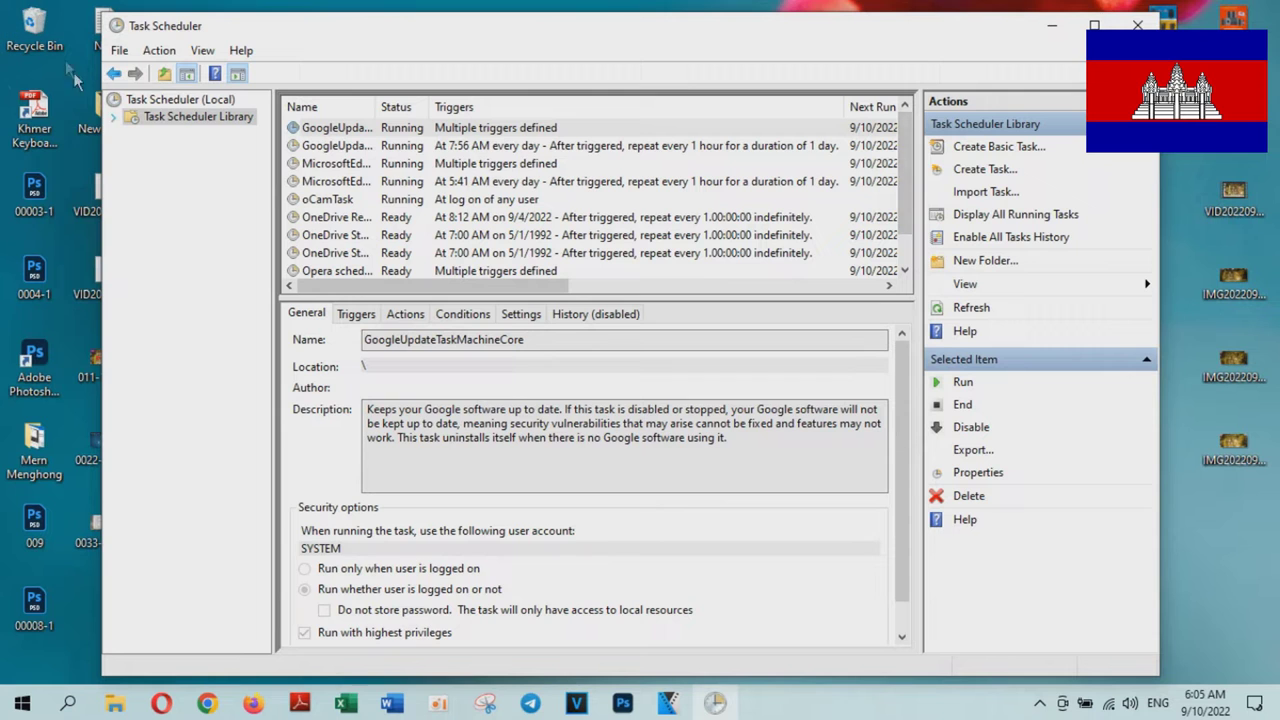
- Open the Task Scheduler (Local) summary and examine the Active Tasks list for names, next run times and triggers
click(170, 100)
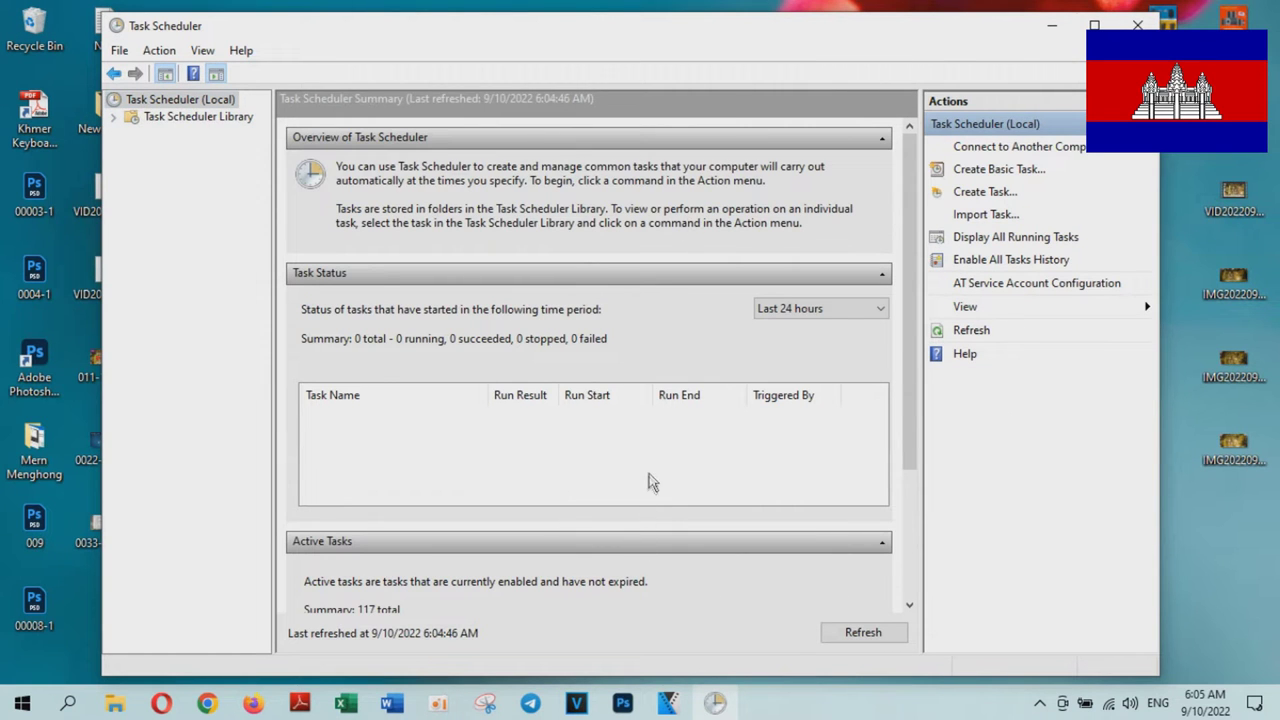
drag(912, 349, 935, 495)
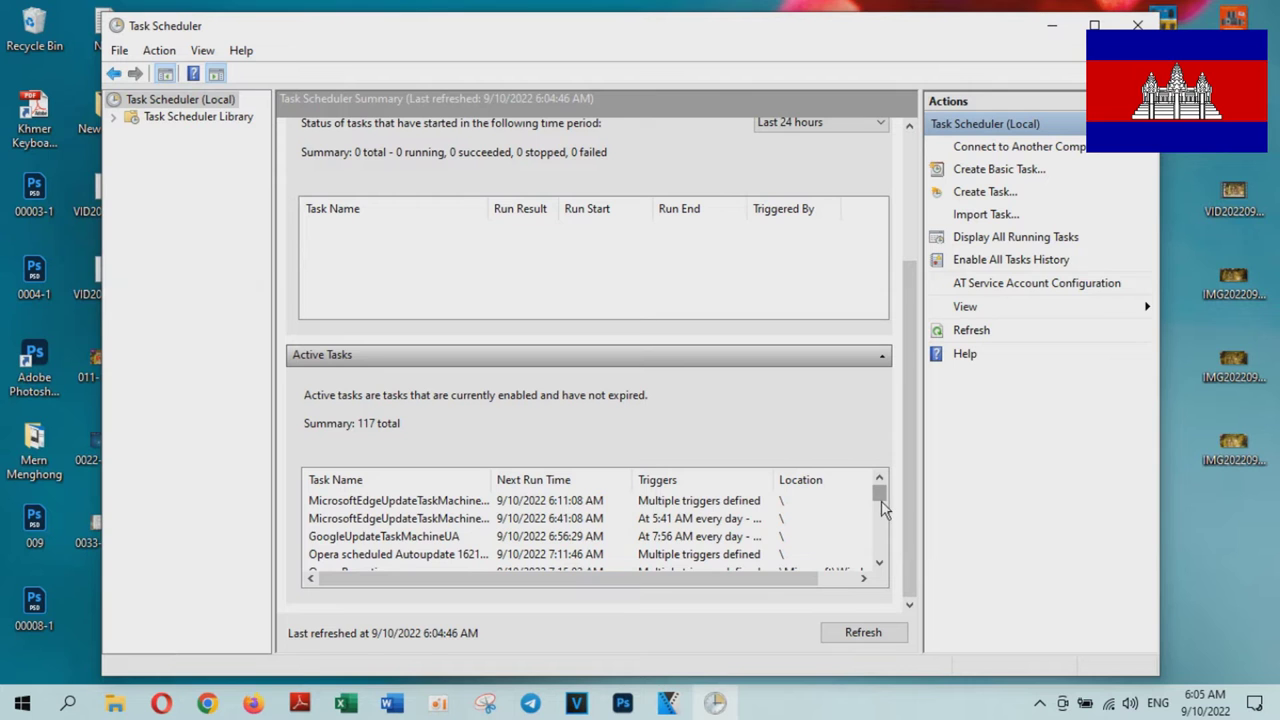
drag(881, 502, 892, 513)
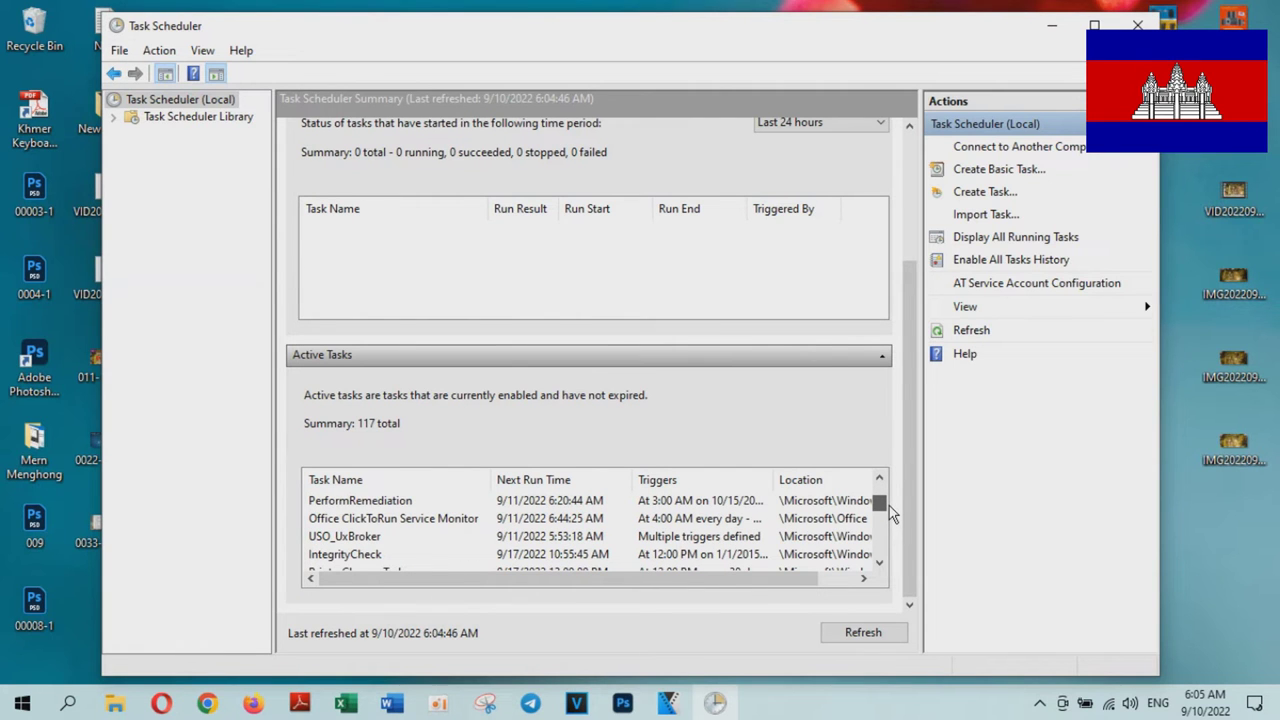
click(880, 562)
click(880, 562)
click(880, 562)
click(880, 562)
click(880, 562)
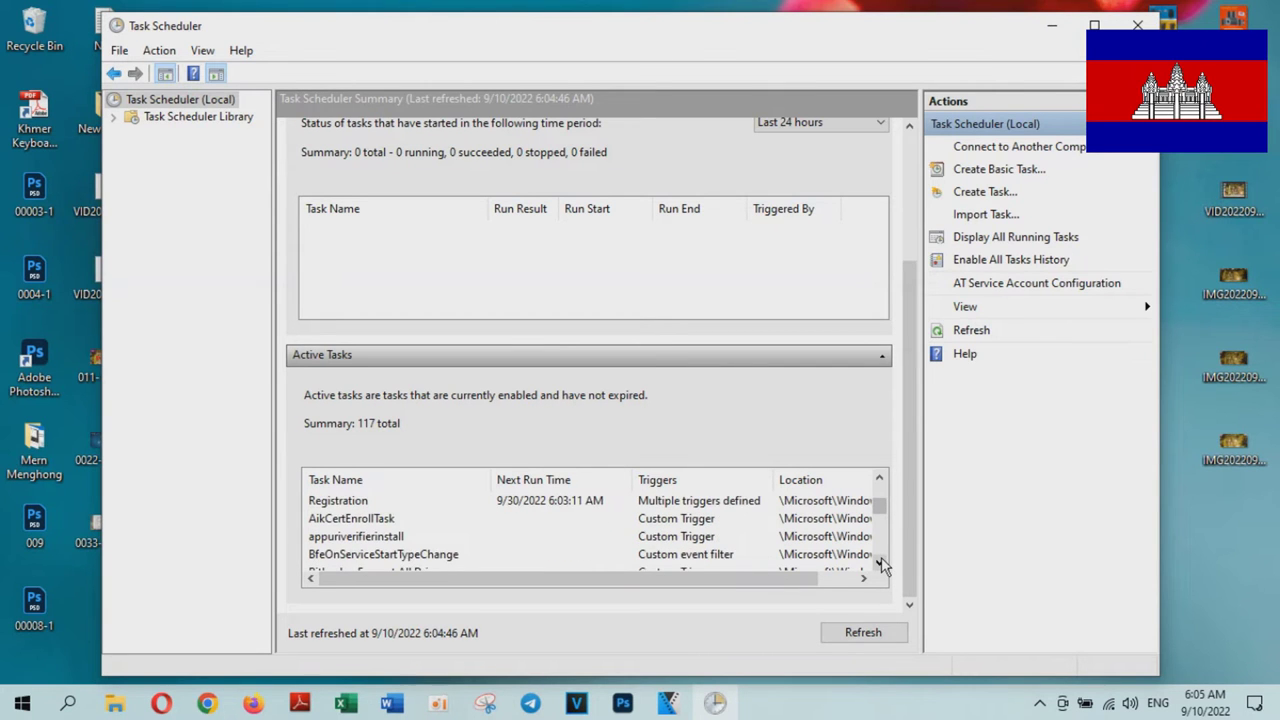
click(880, 562)
click(880, 562)
click(880, 562)
click(880, 562)
click(880, 562)
click(880, 562)
click(880, 562)
click(880, 562)
click(880, 562)
click(880, 562)
click(880, 562)
click(880, 562)
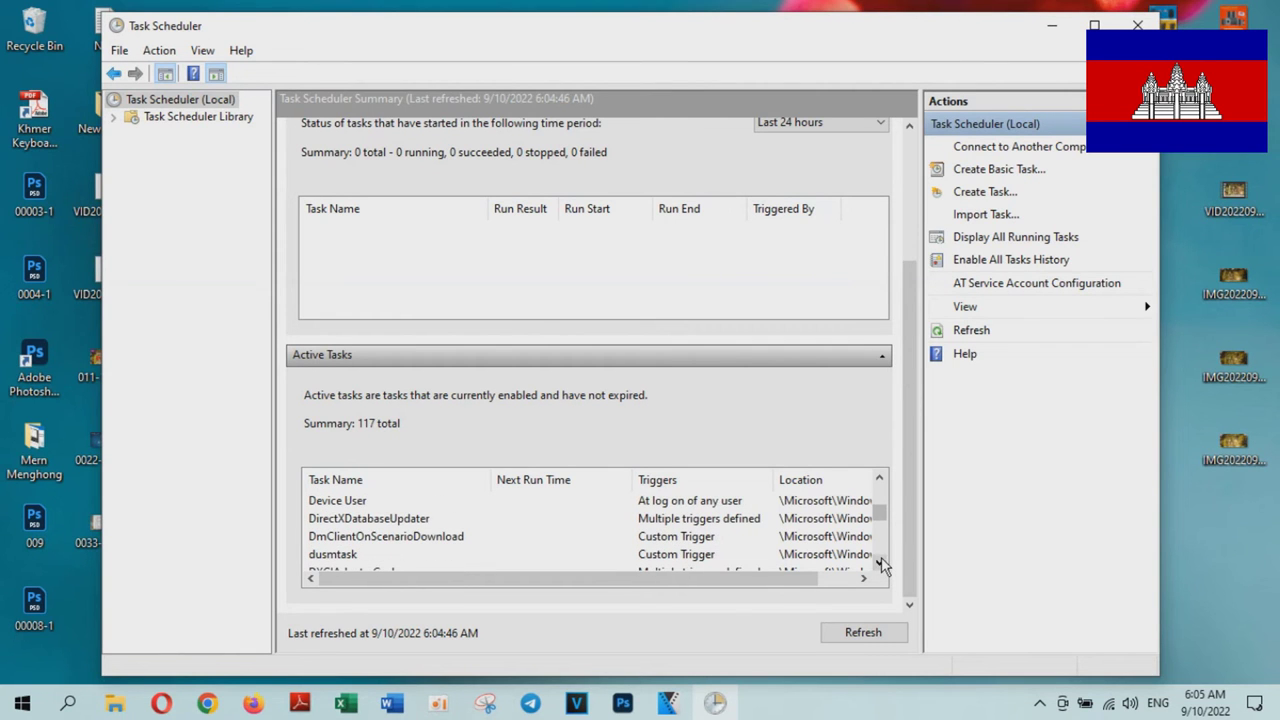
click(880, 562)
click(880, 562)
click(880, 562)
click(880, 562)
click(880, 562)
click(880, 562)
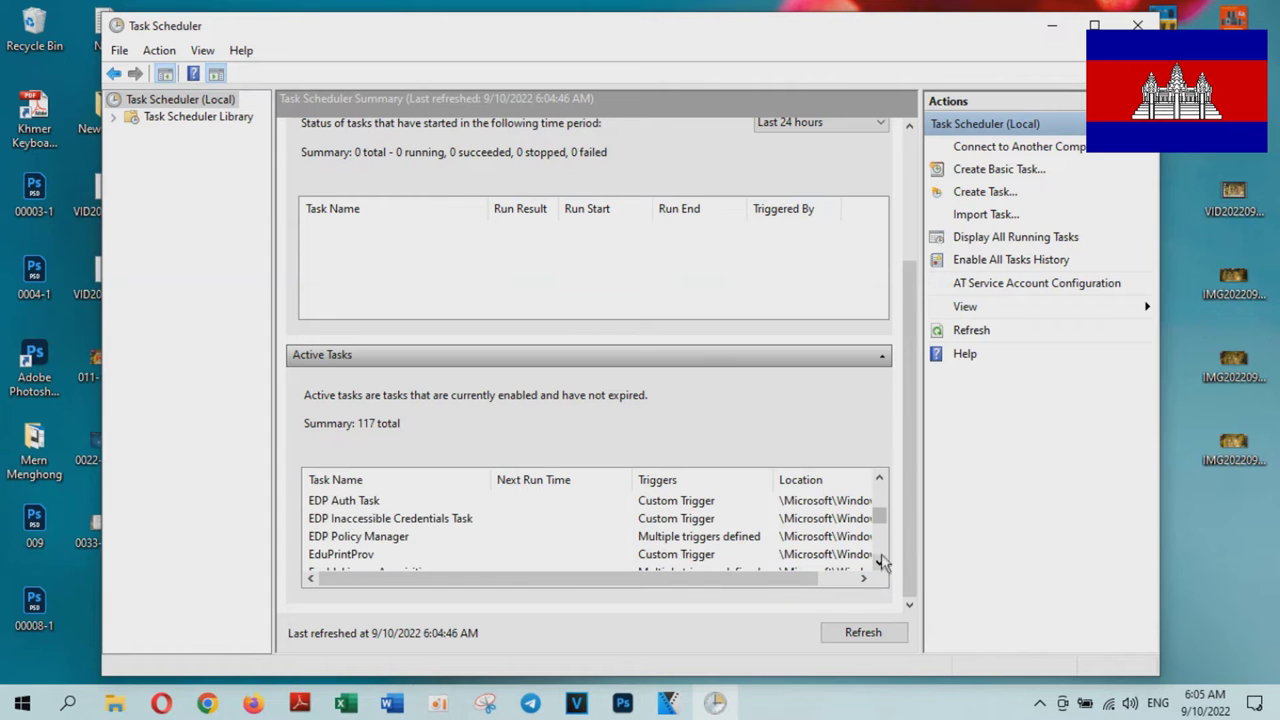
drag(882, 515, 882, 498)
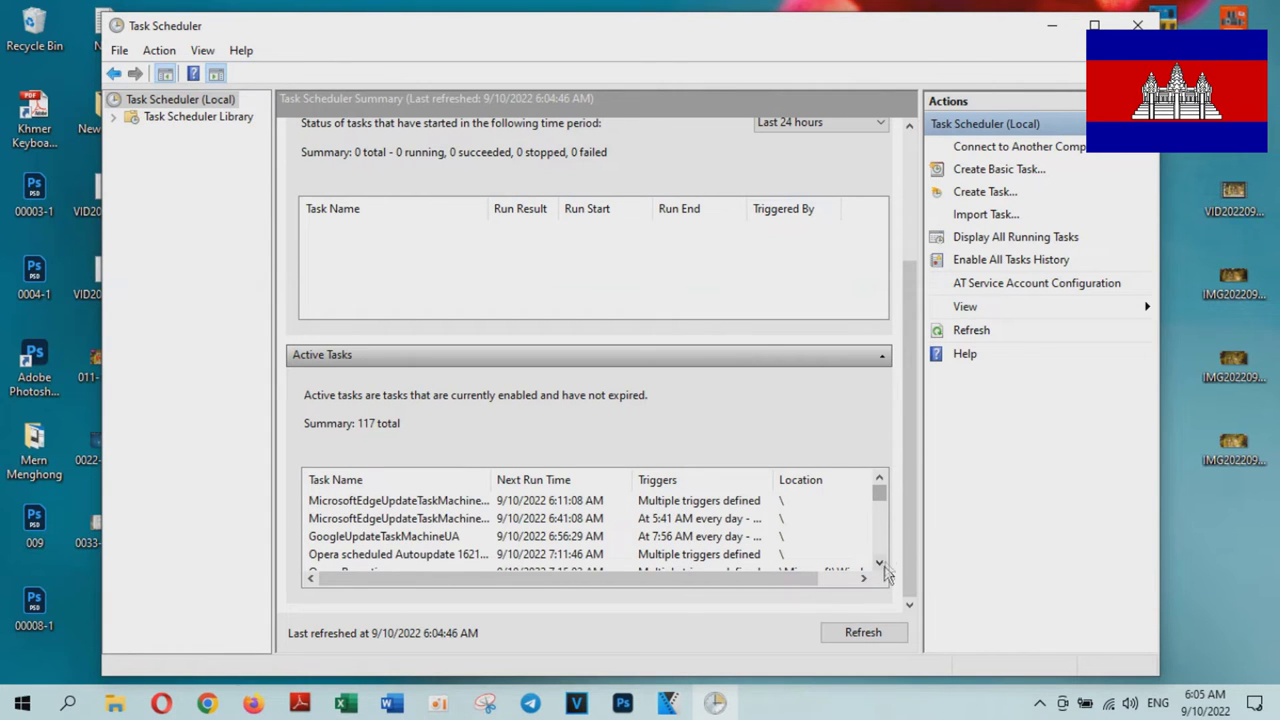
- Open the OneDrive Standalone Update Task with the 7:25:31 AM next run time from the Active Tasks list
click(880, 562)
click(880, 562)
click(880, 562)
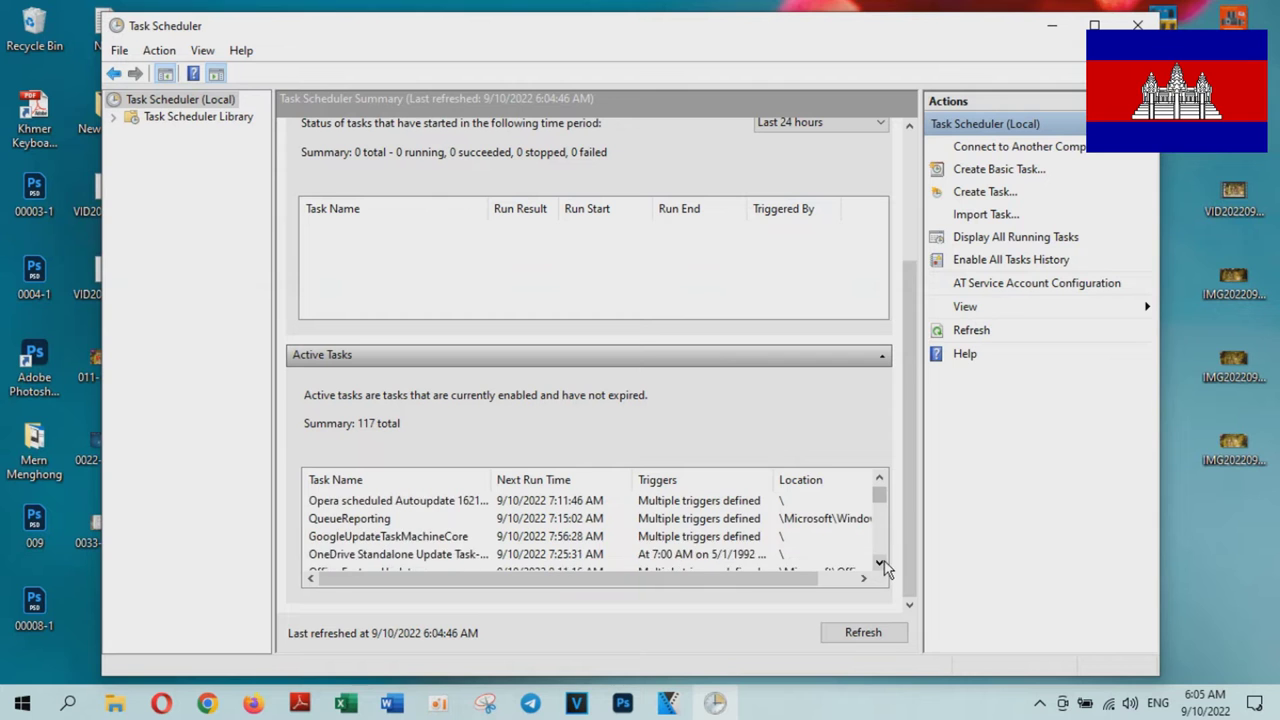
click(880, 562)
click(415, 540)
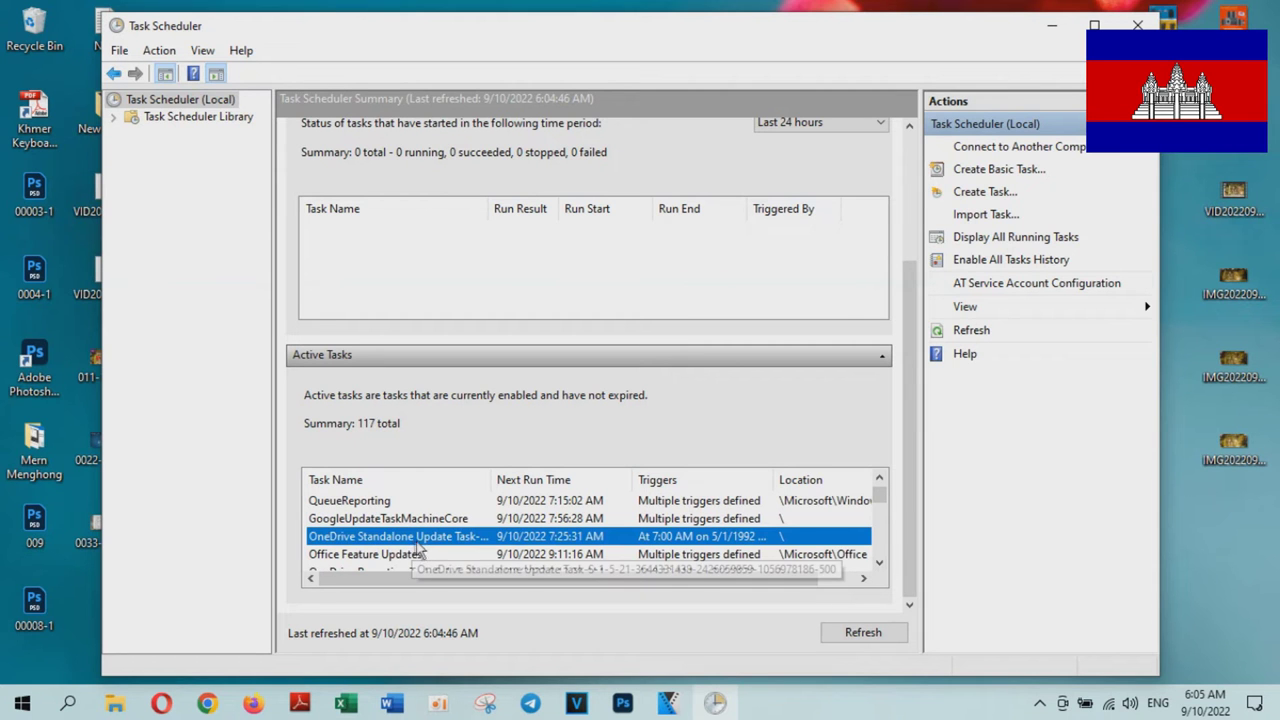
double_click(418, 540)
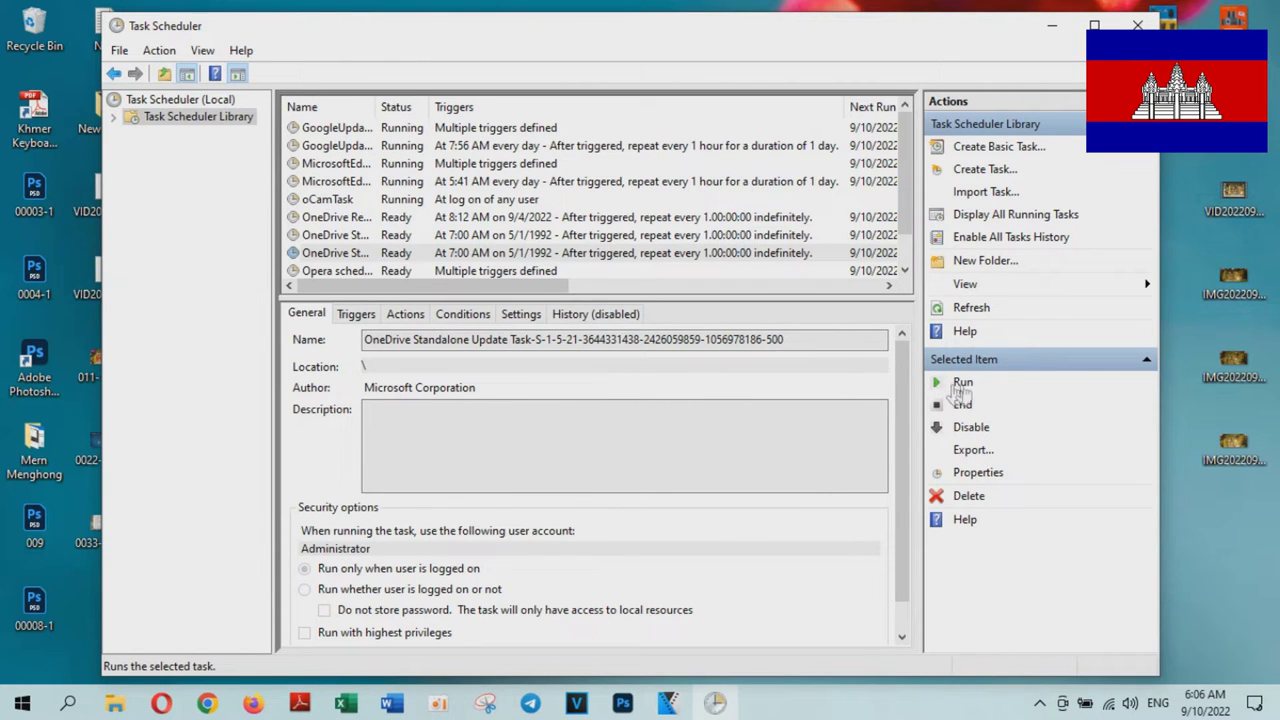
- Check the actions available for the selected OneDrive update task and review its General details in the Task Scheduler Library
right_click(743, 258)
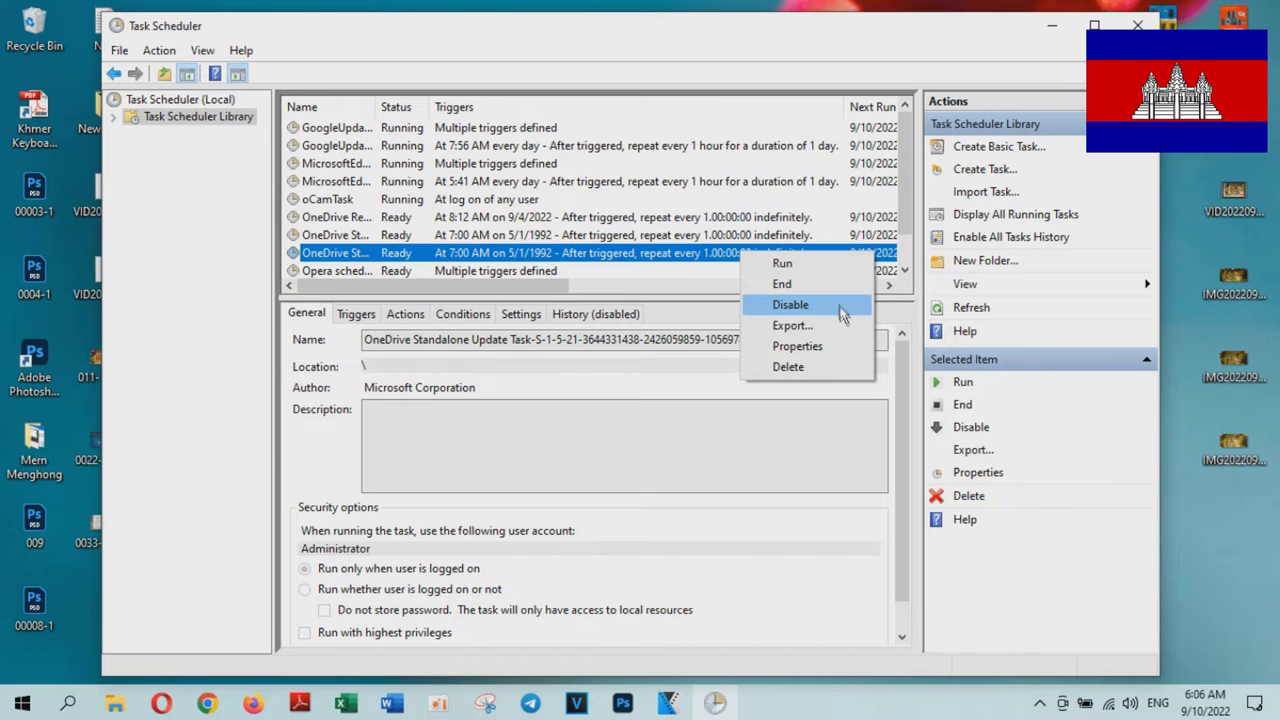
click(940, 390)
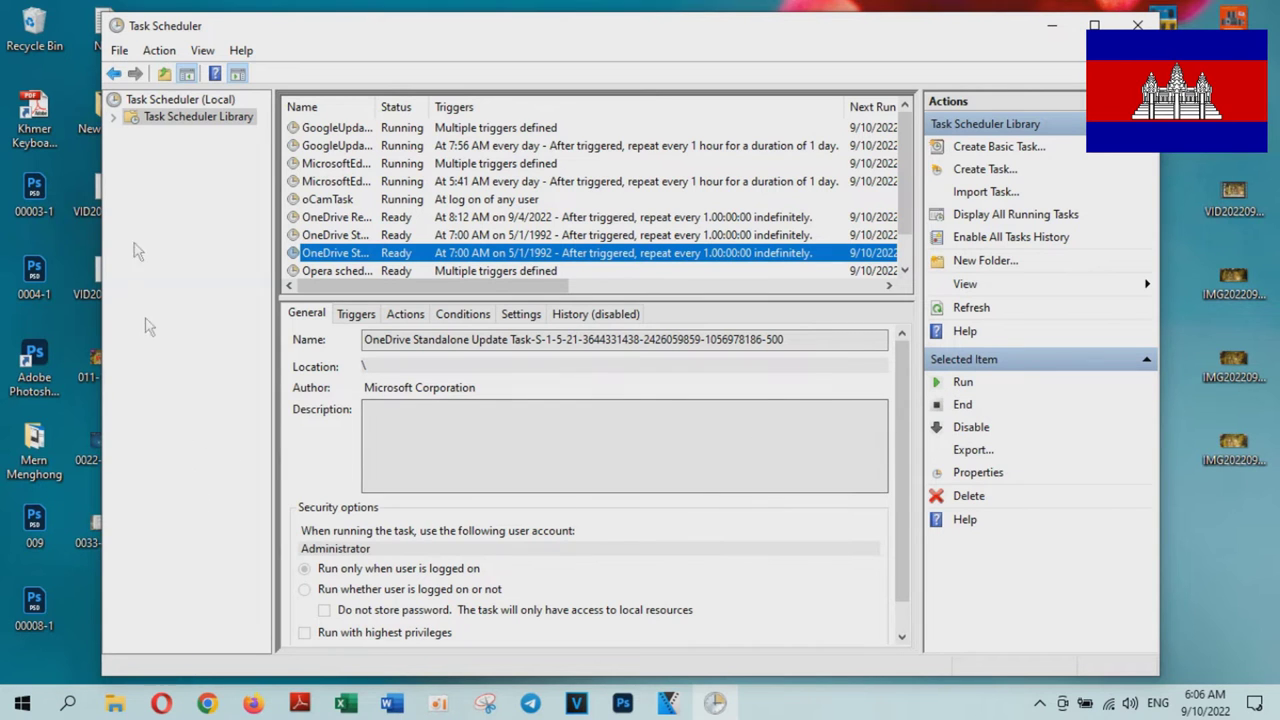
click(203, 118)
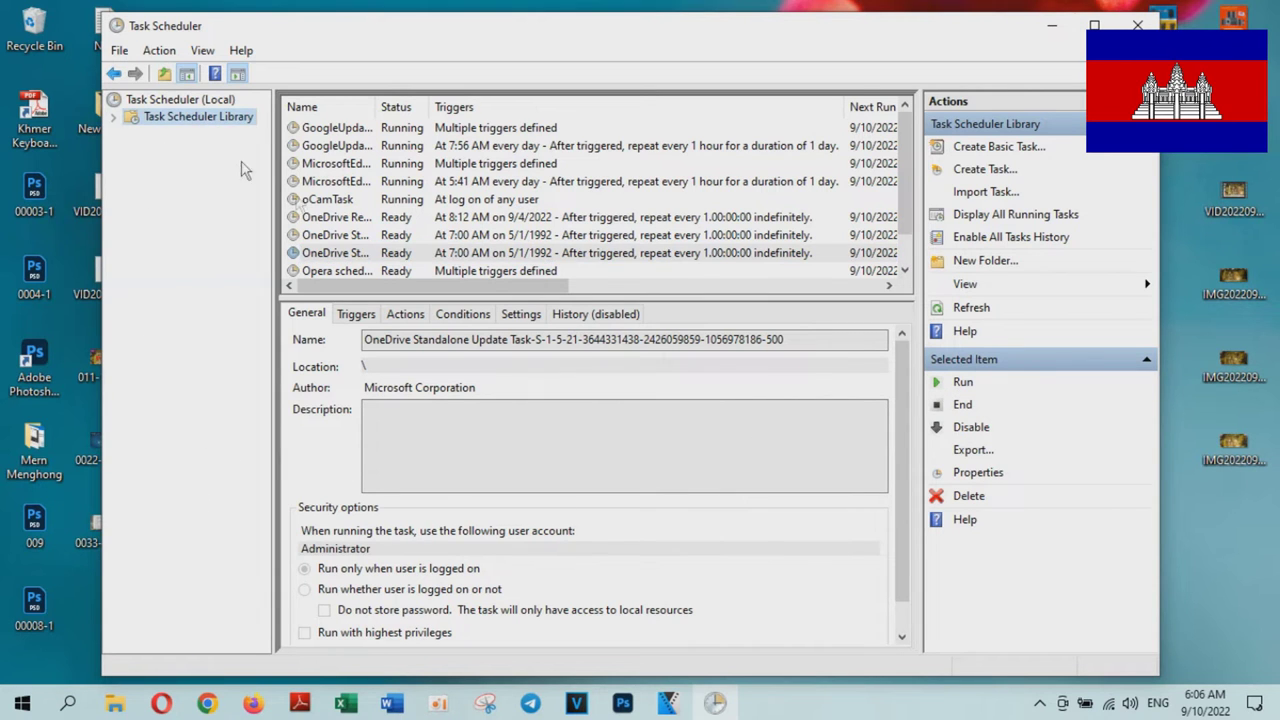
scroll(633, 505, down, 1)
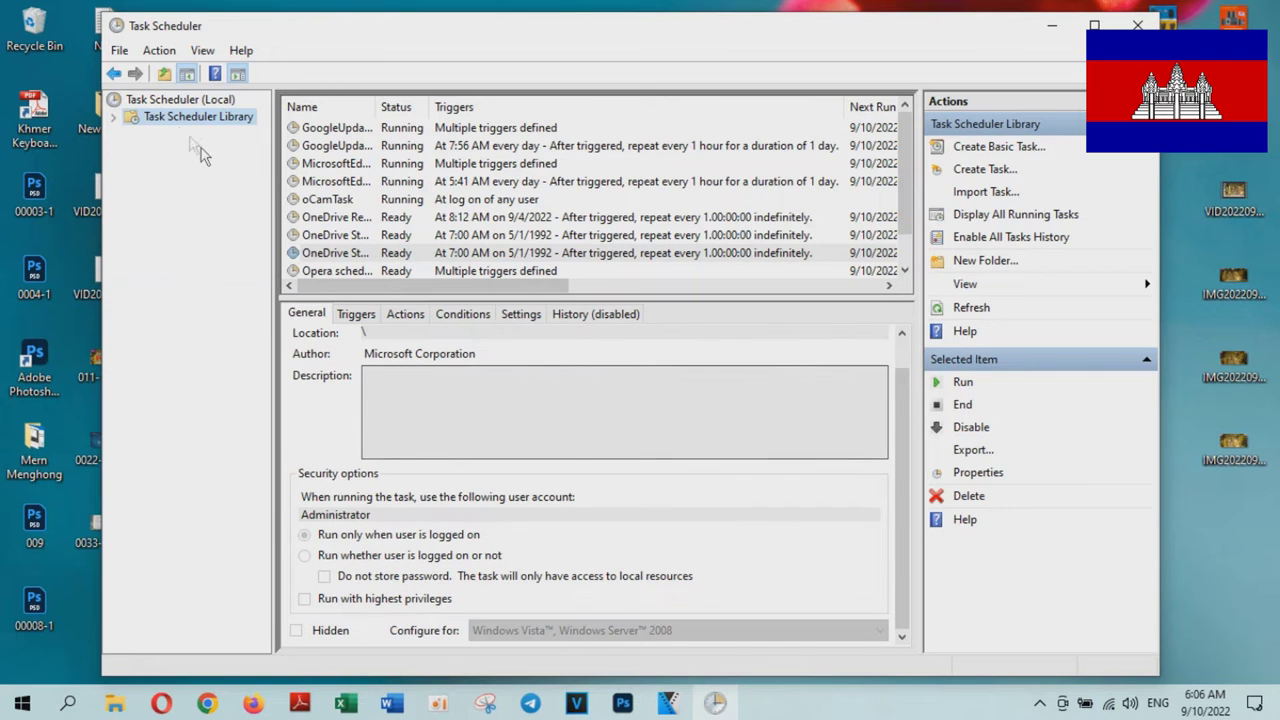
- Return to the Task Scheduler (Local) summary and examine the Active Tasks list for further update-related tasks
click(163, 101)
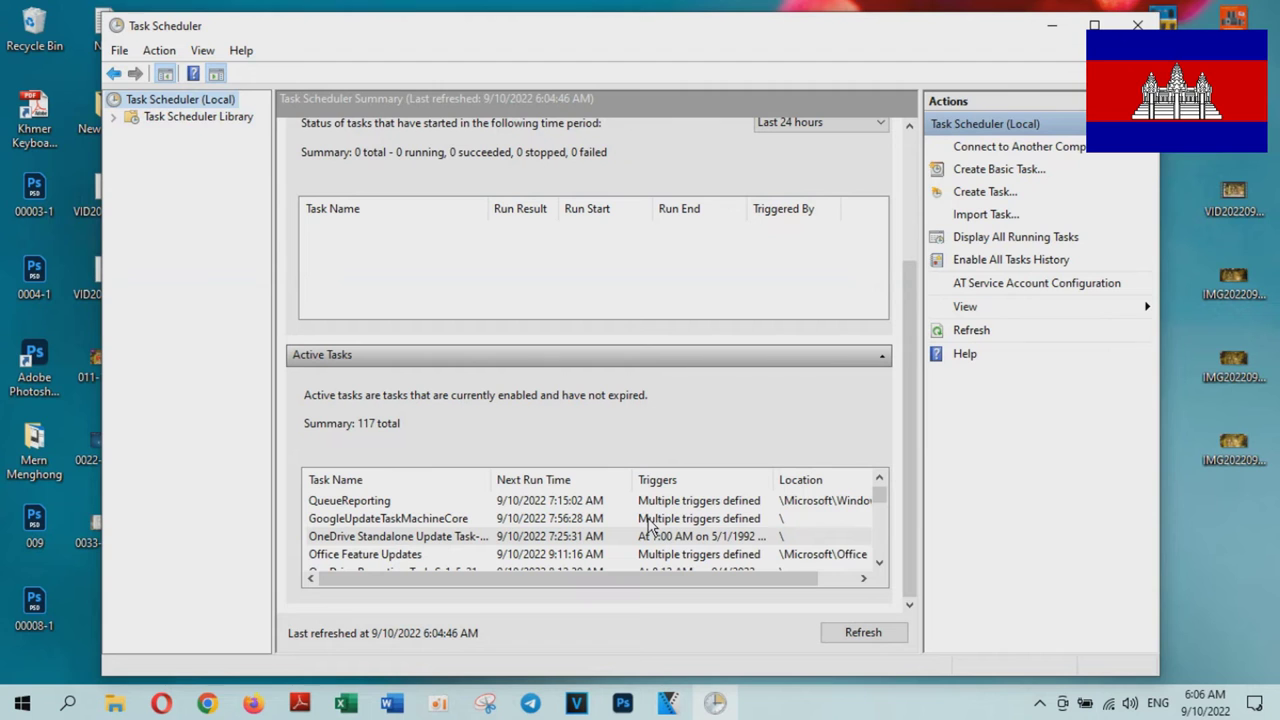
click(881, 503)
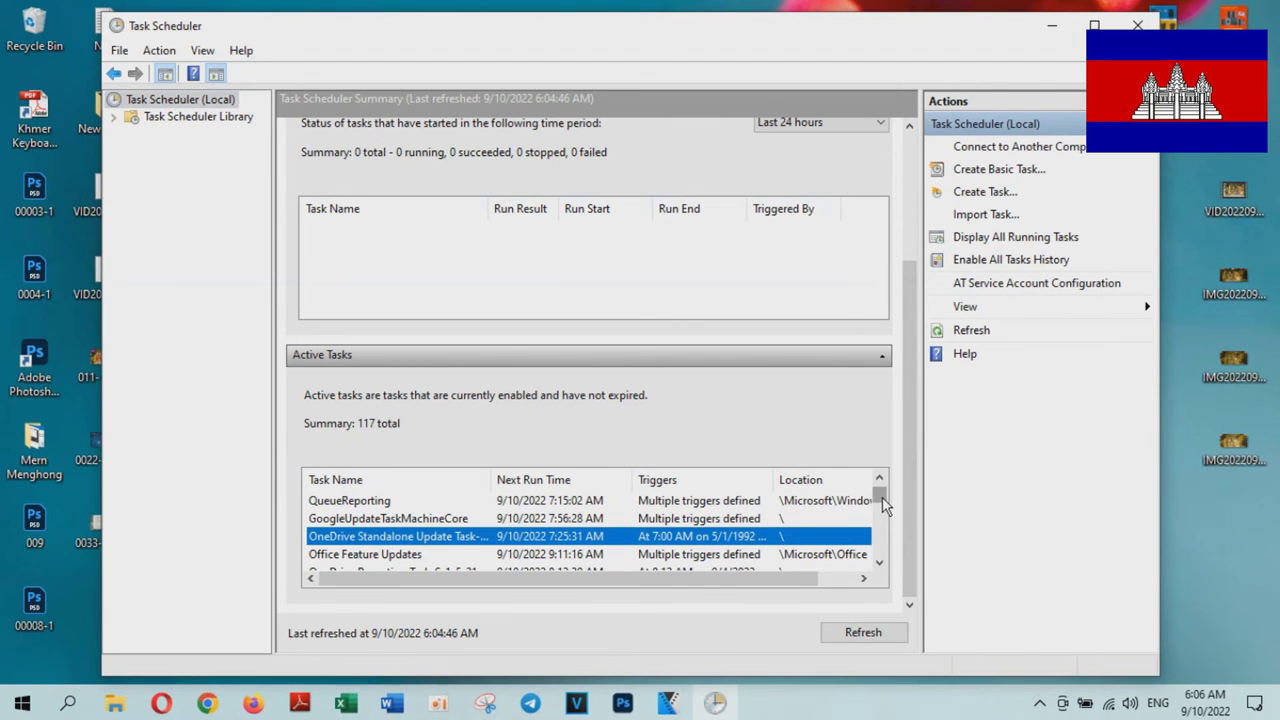
drag(883, 505, 883, 500)
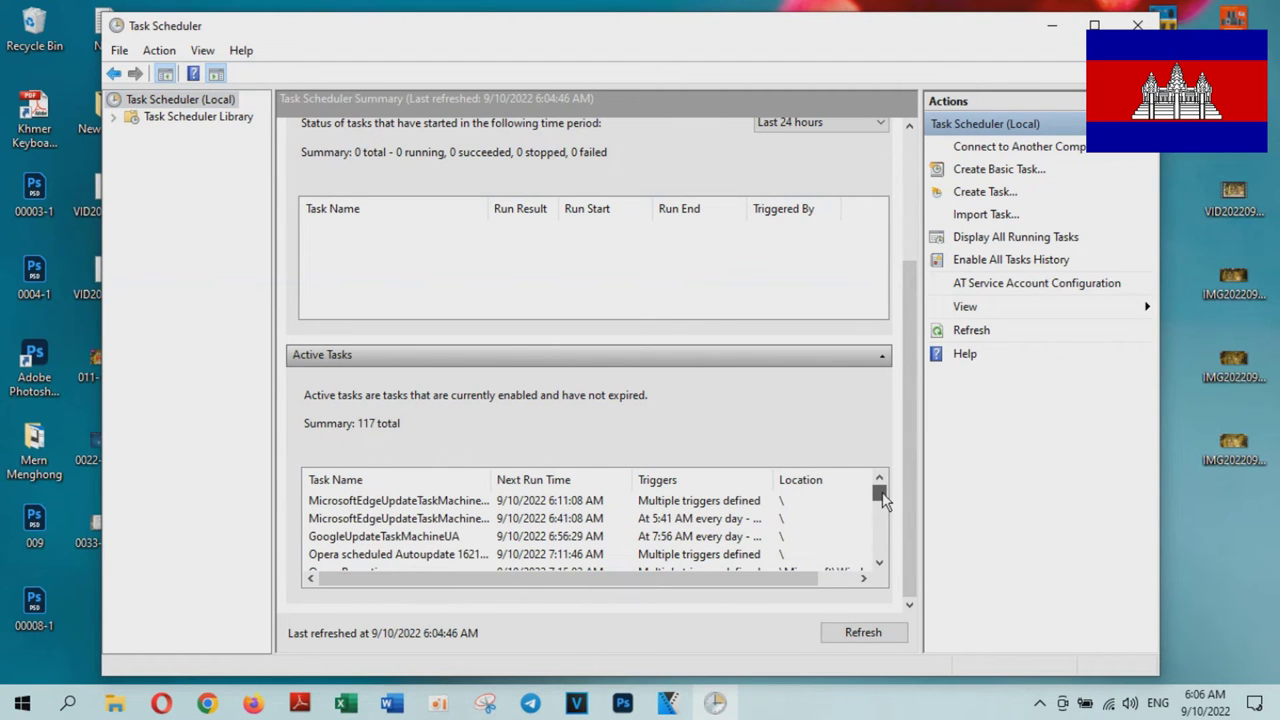
click(879, 562)
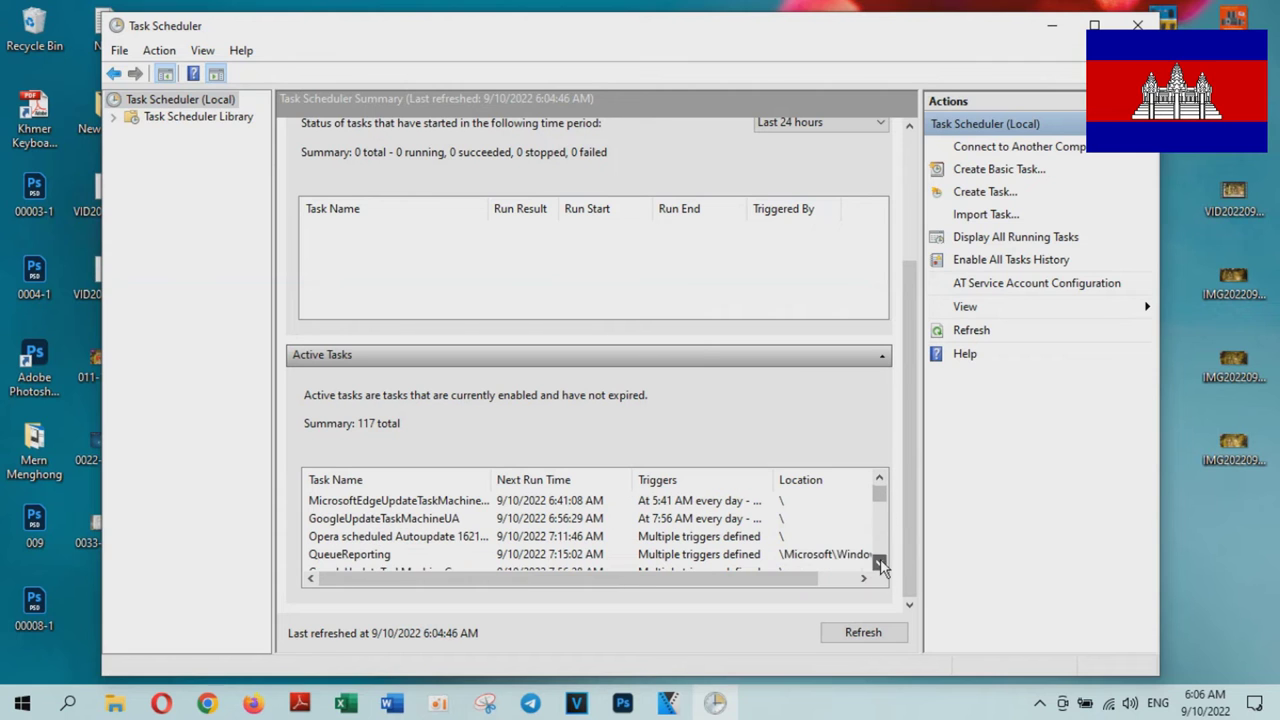
click(879, 562)
click(879, 562)
click(879, 562)
click(879, 562)
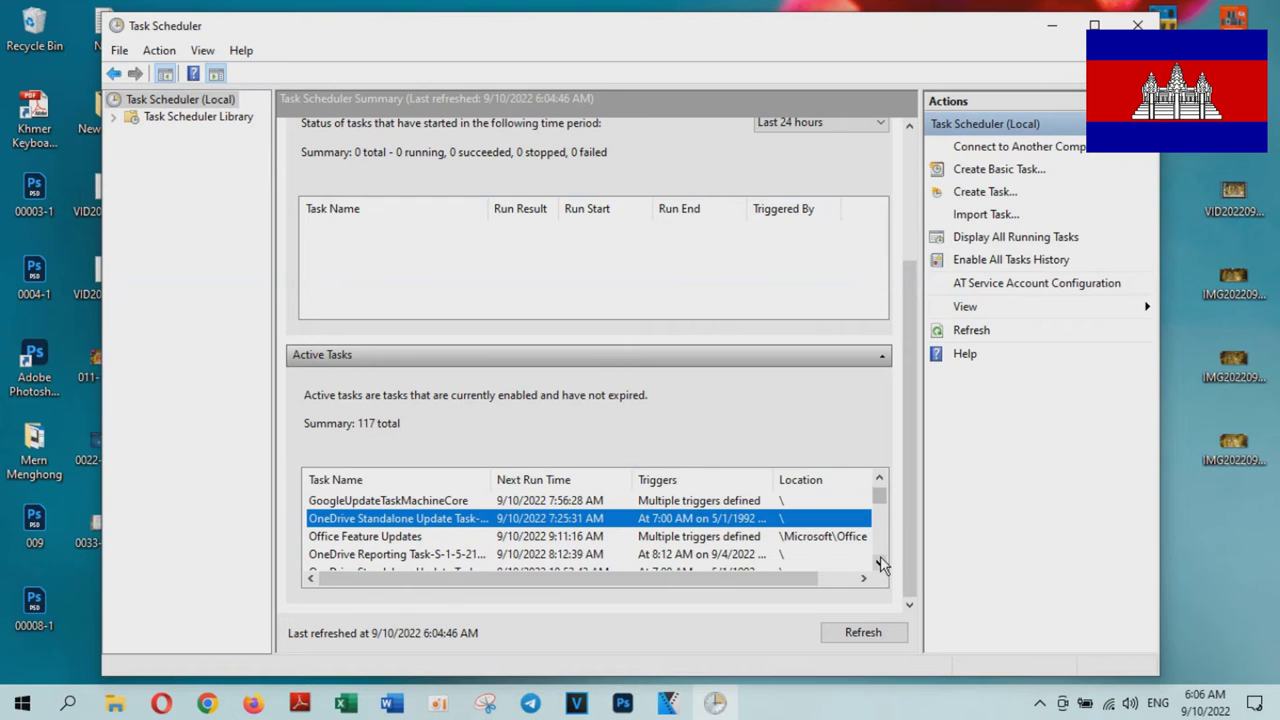
click(879, 562)
click(879, 562)
click(879, 562)
click(879, 562)
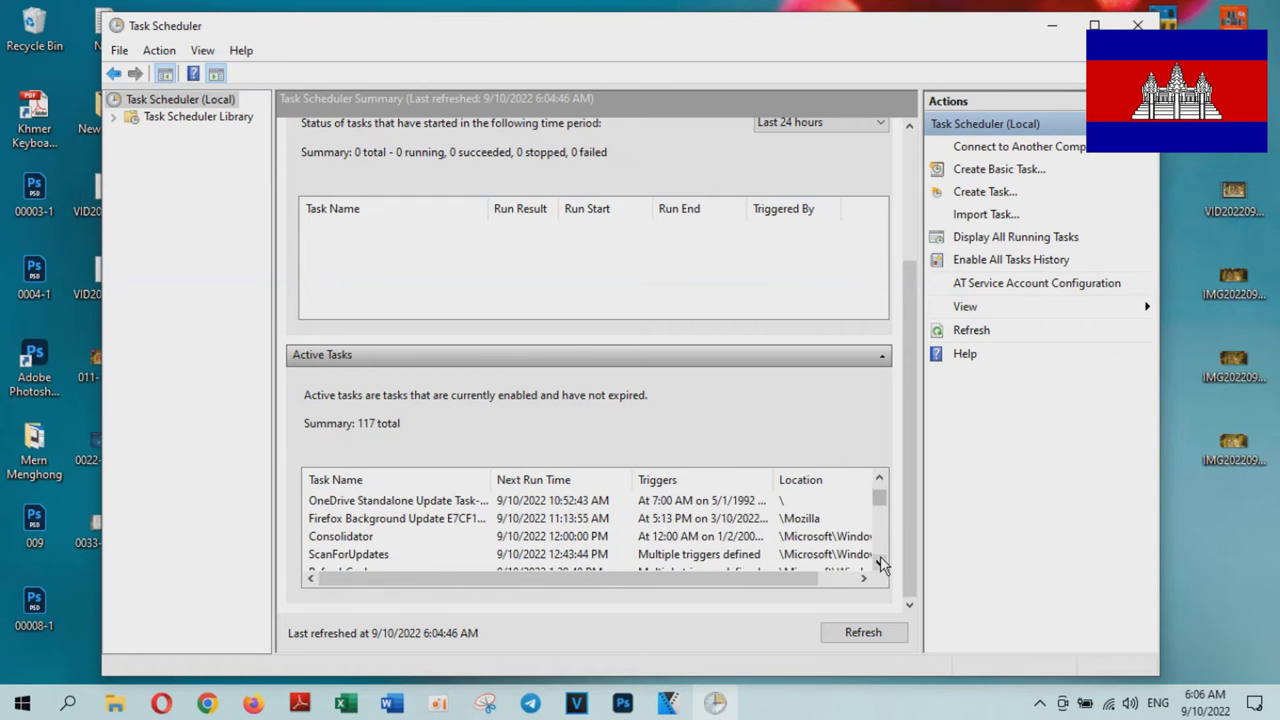
click(879, 562)
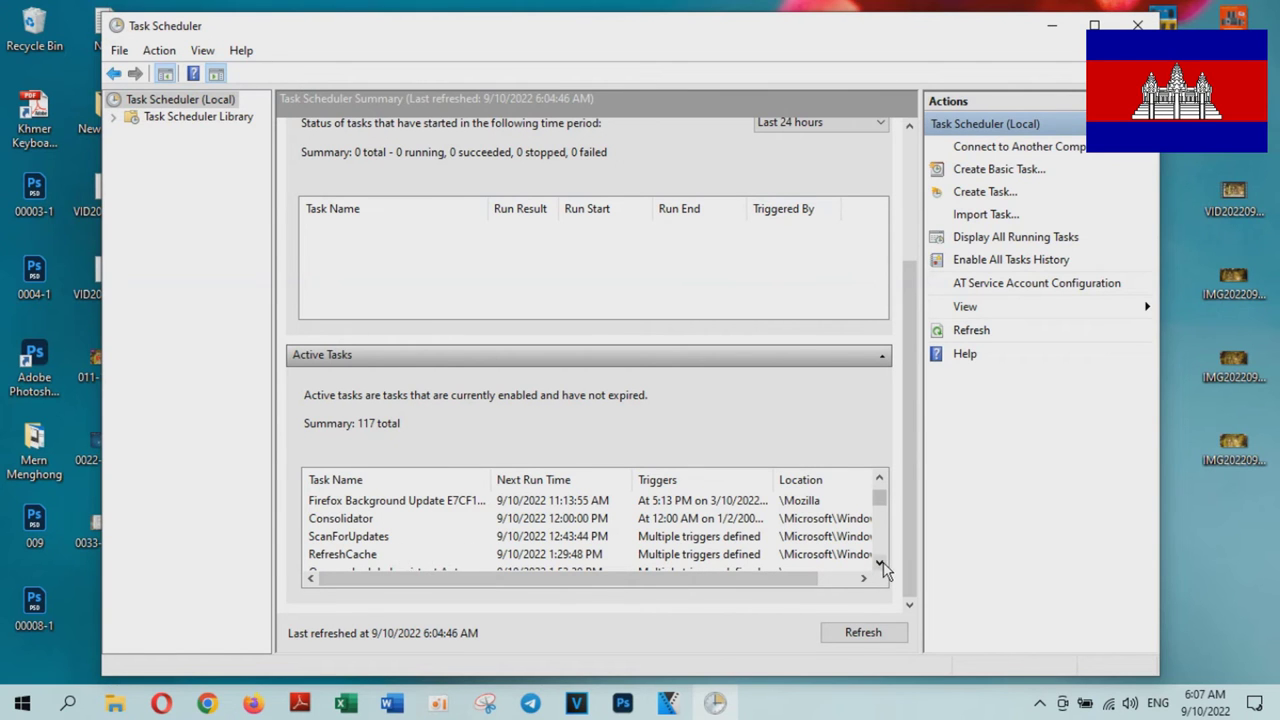
click(882, 566)
click(882, 566)
click(882, 566)
click(882, 566)
click(882, 566)
click(882, 566)
click(882, 566)
click(882, 566)
click(882, 566)
click(882, 566)
- Open the ScanForUpdates task from the Active Tasks list to view it in its InstallService folder
click(880, 480)
click(880, 480)
click(880, 480)
click(880, 480)
click(880, 480)
click(880, 480)
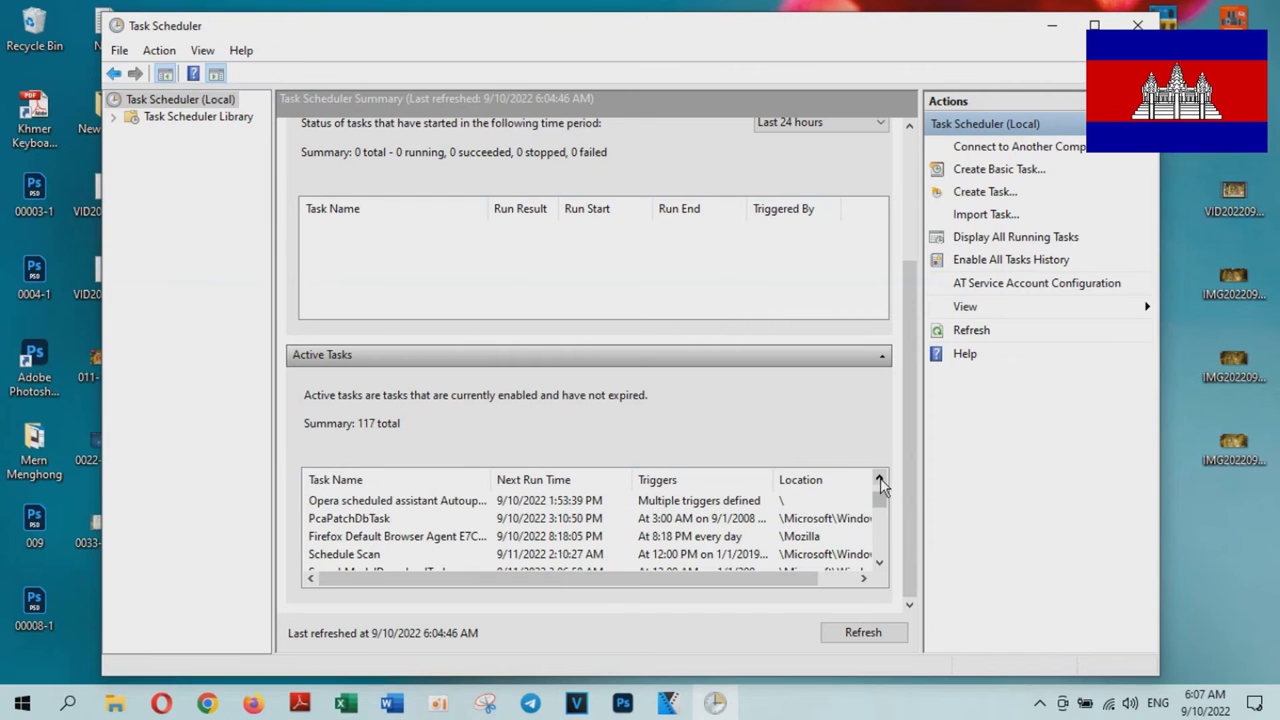
click(880, 480)
click(880, 480)
click(880, 480)
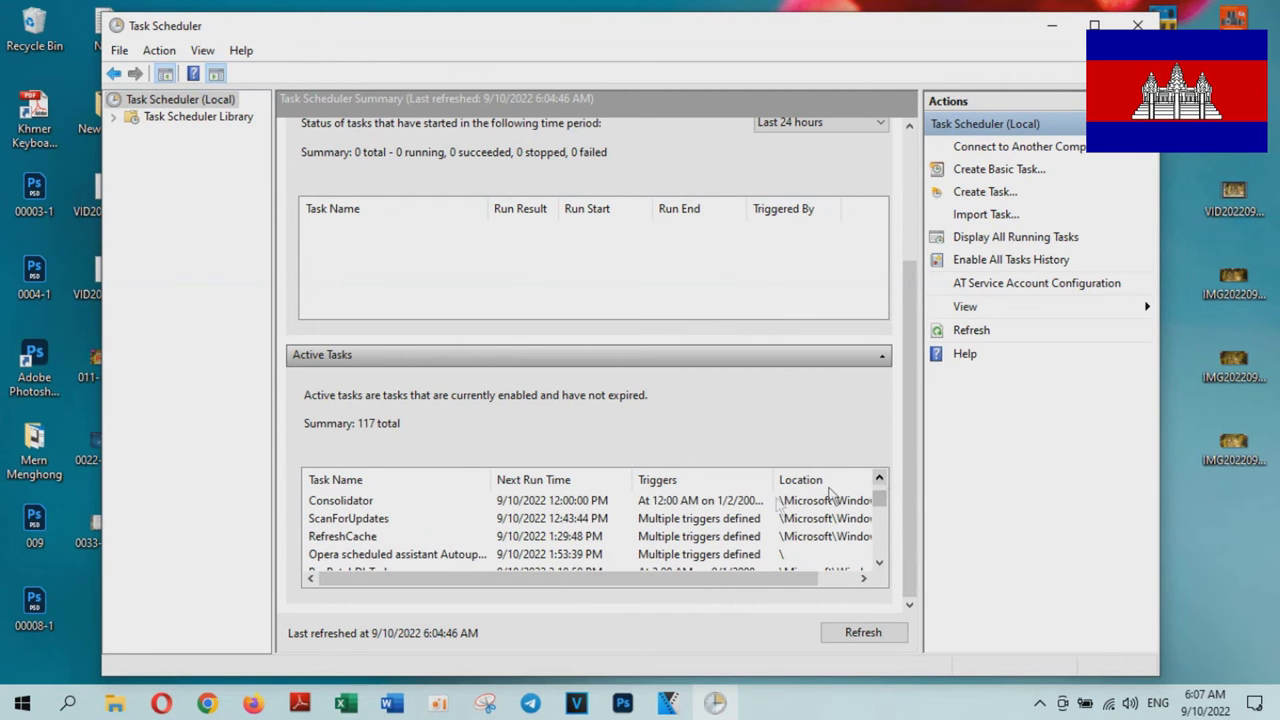
click(395, 520)
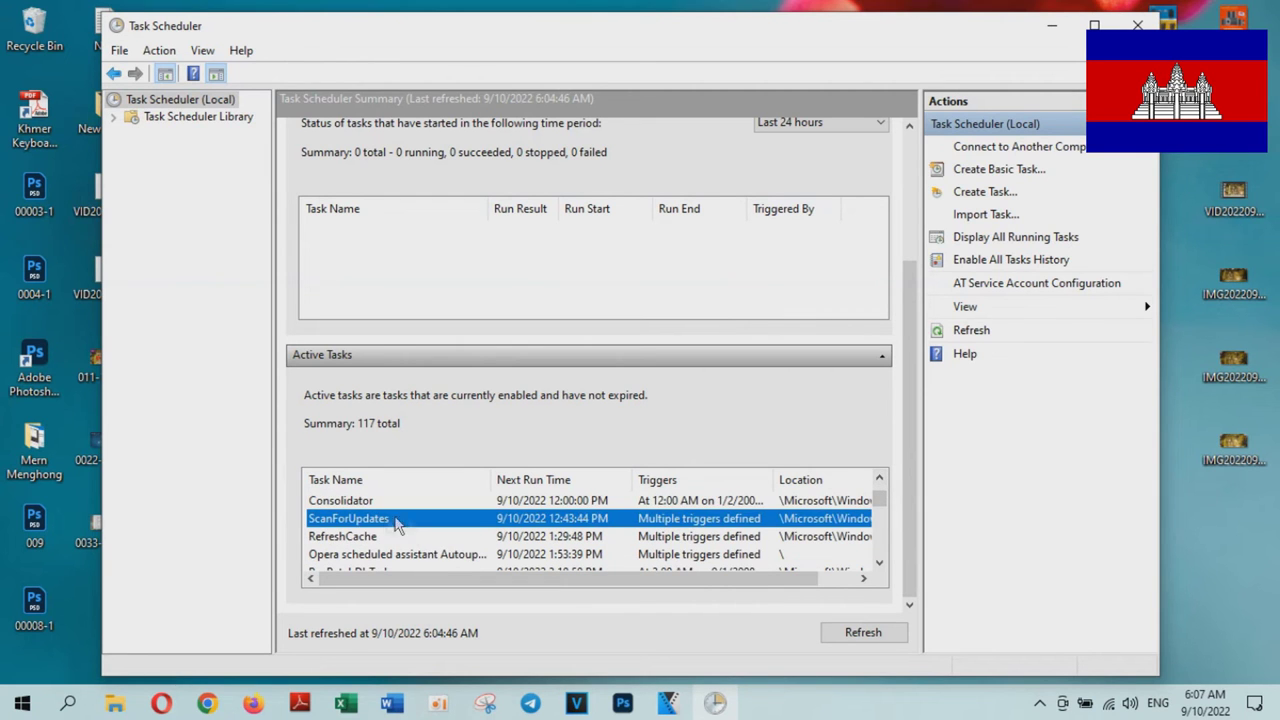
double_click(578, 520)
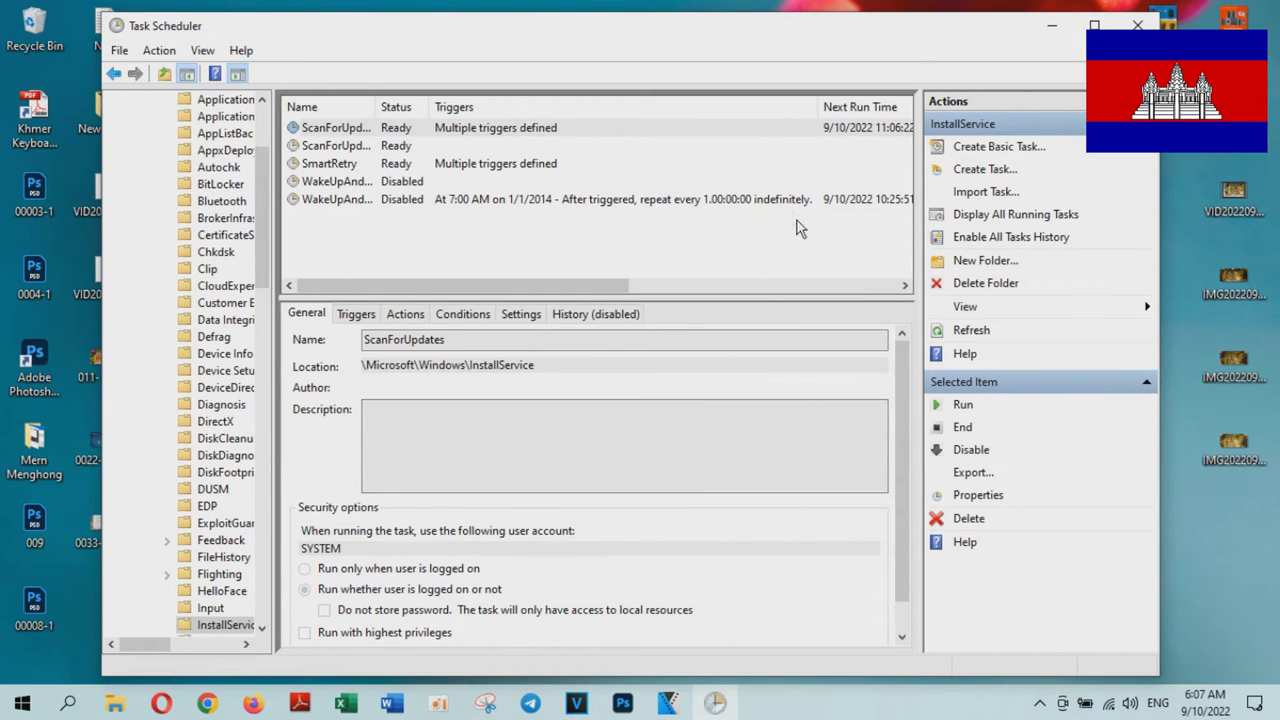
- Select the WakeUpAndScanForUpdates task in the InstallService folder and check which actions are available for it
click(771, 202)
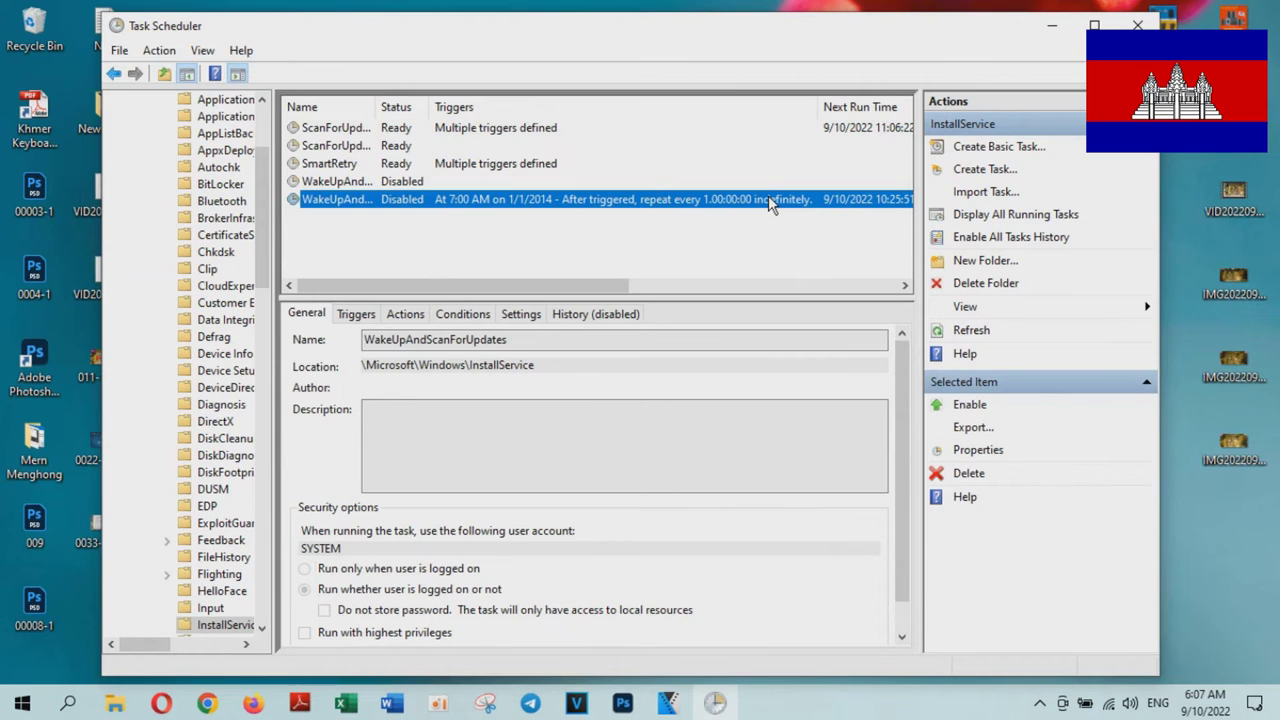
right_click(771, 202)
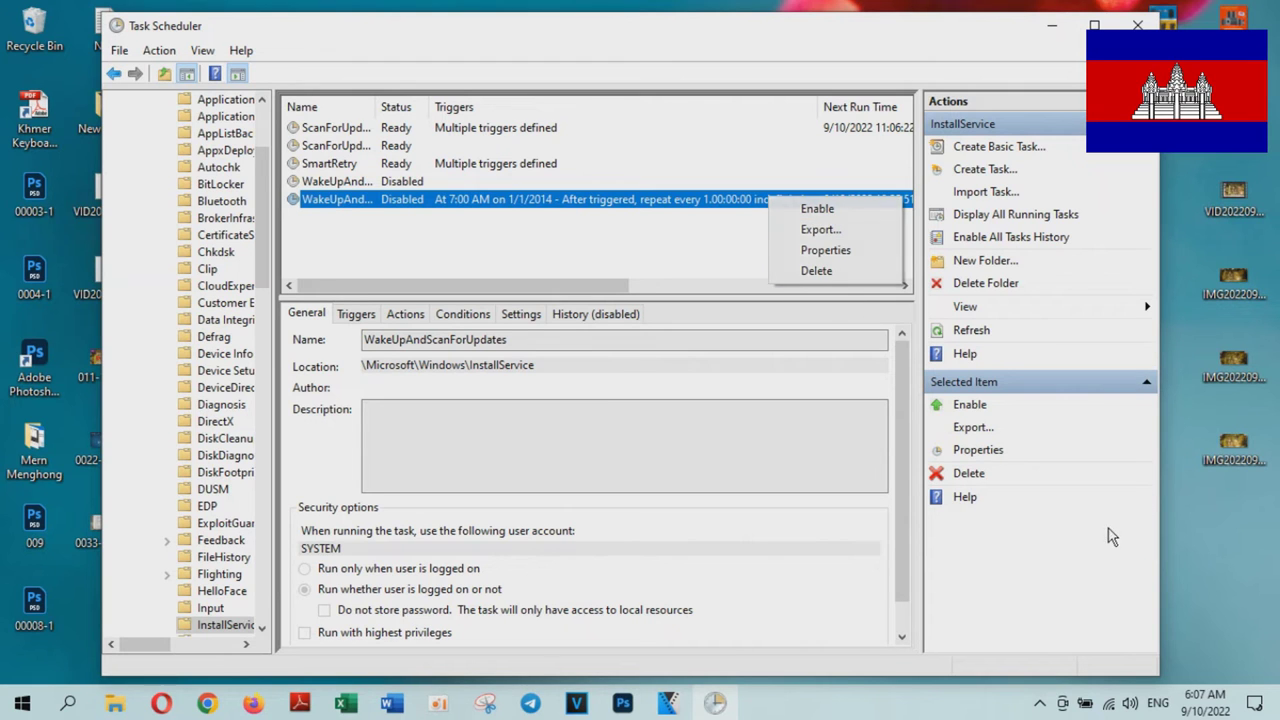
click(1112, 537)
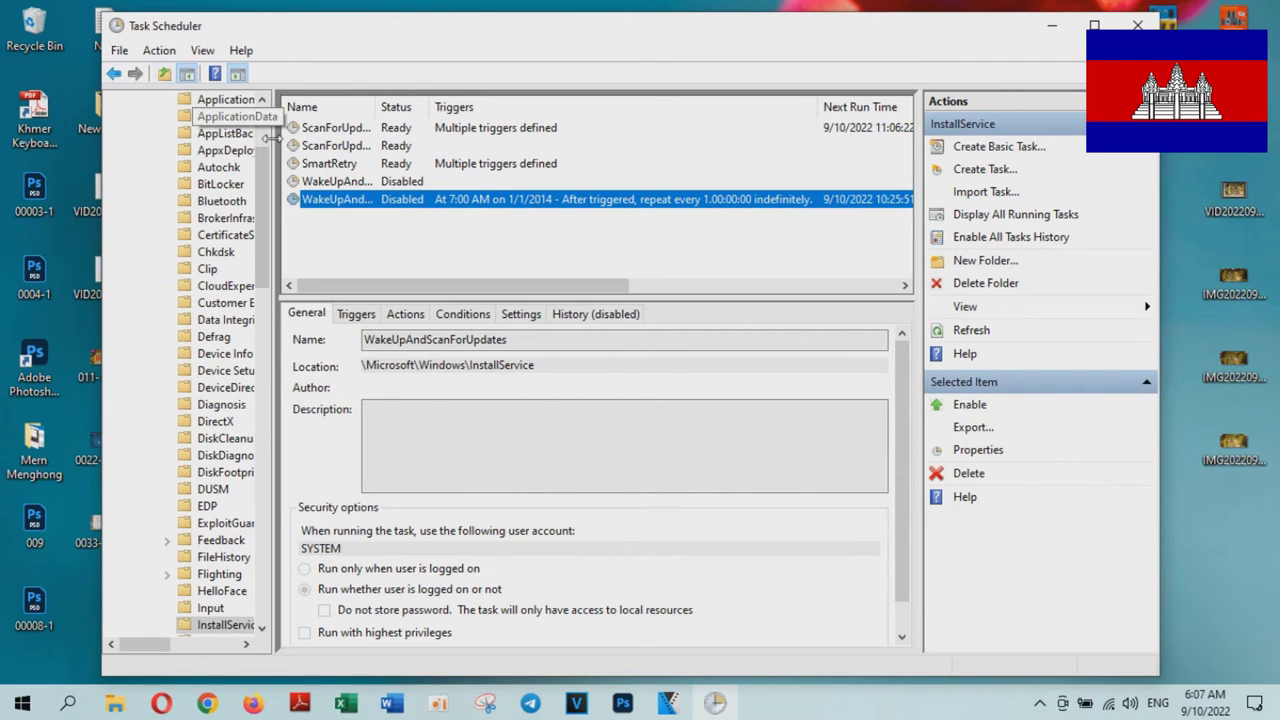
- Collapse the Windows, Microsoft and Task Scheduler Library folders and return to the Task Scheduler (Local) summary
scroll(238, 105, up, 3)
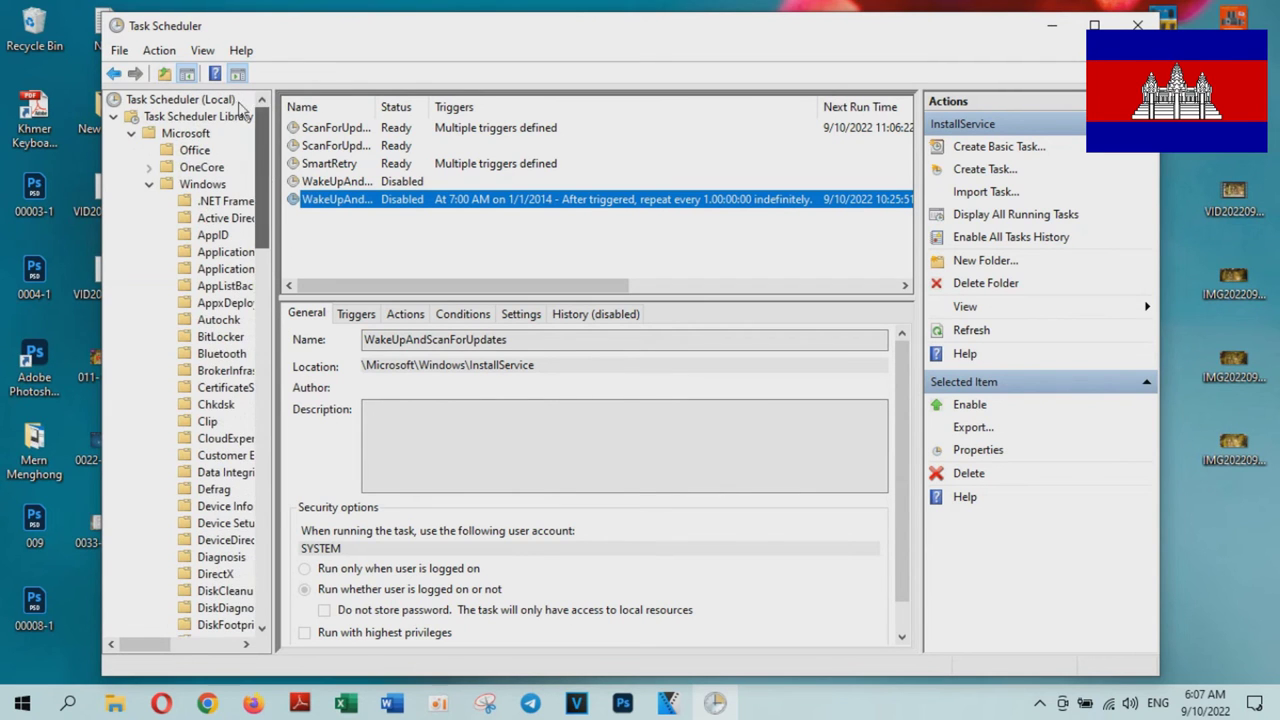
click(149, 184)
click(131, 133)
click(113, 116)
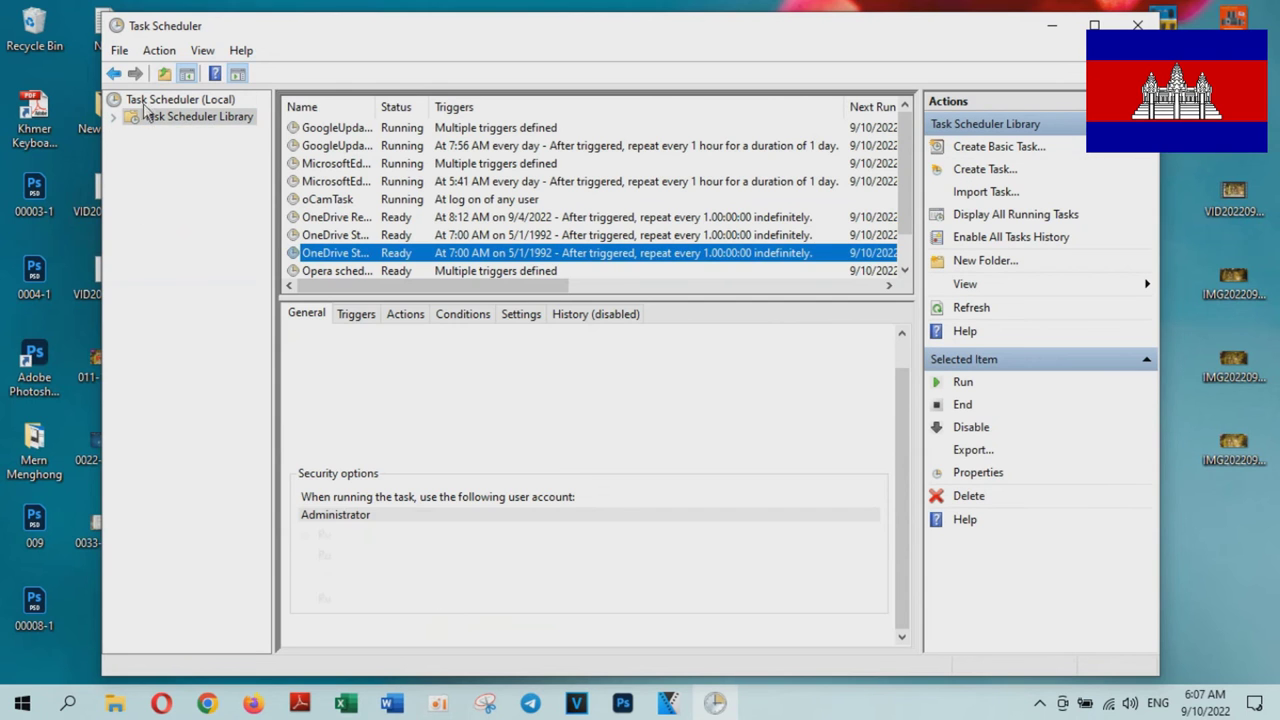
click(148, 100)
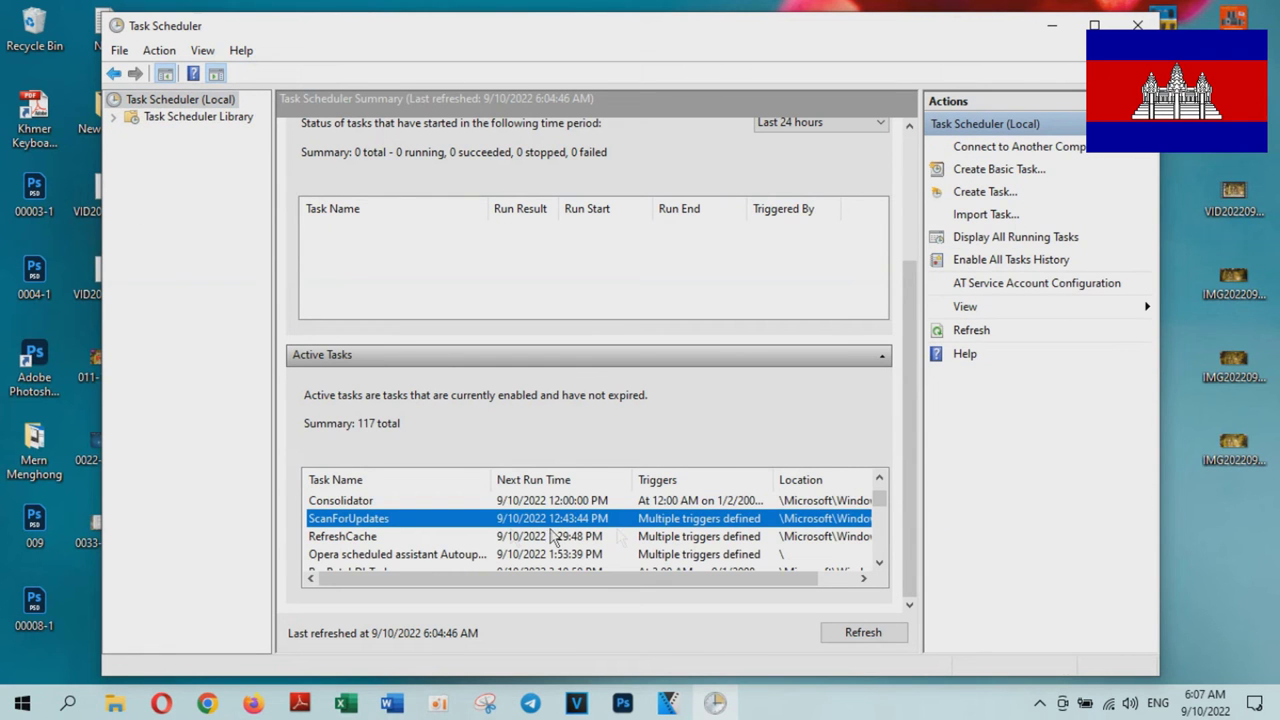
- Examine the Active Tasks list from ScanForUpdates past PerformRemediation down to MsCtfMonitor for further update-related tasks
scroll(484, 540, down, 5)
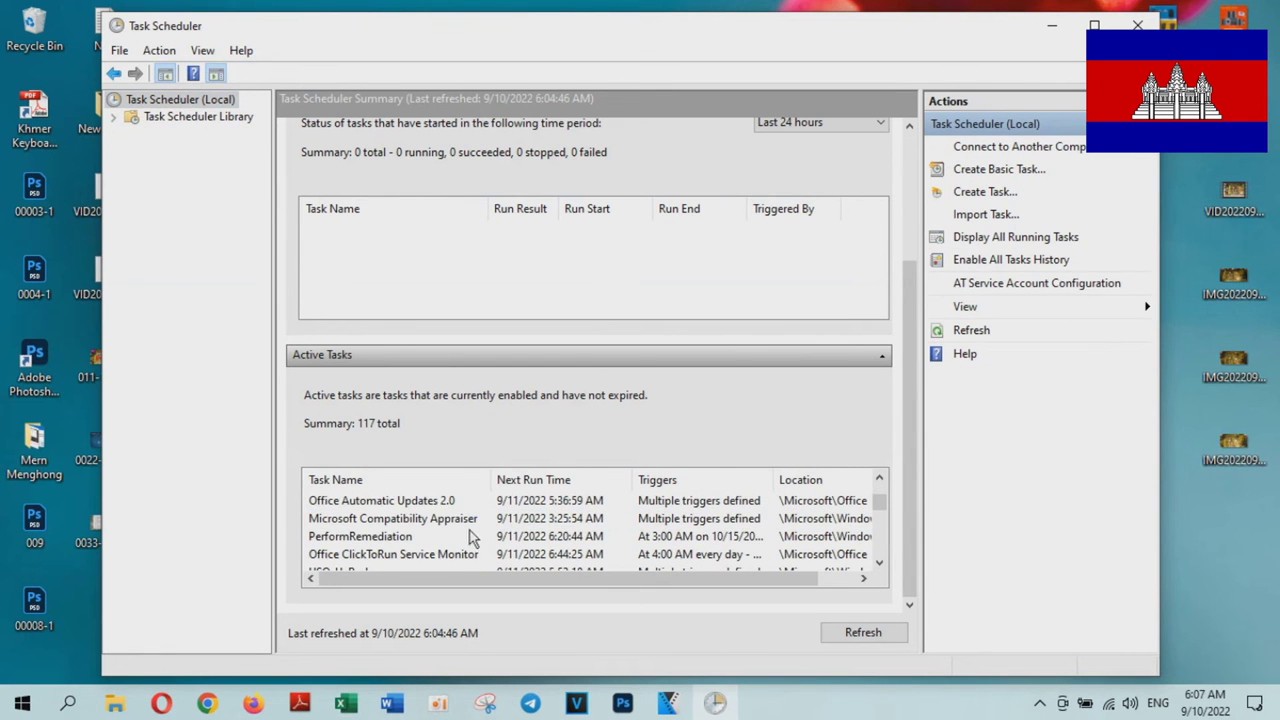
click(388, 538)
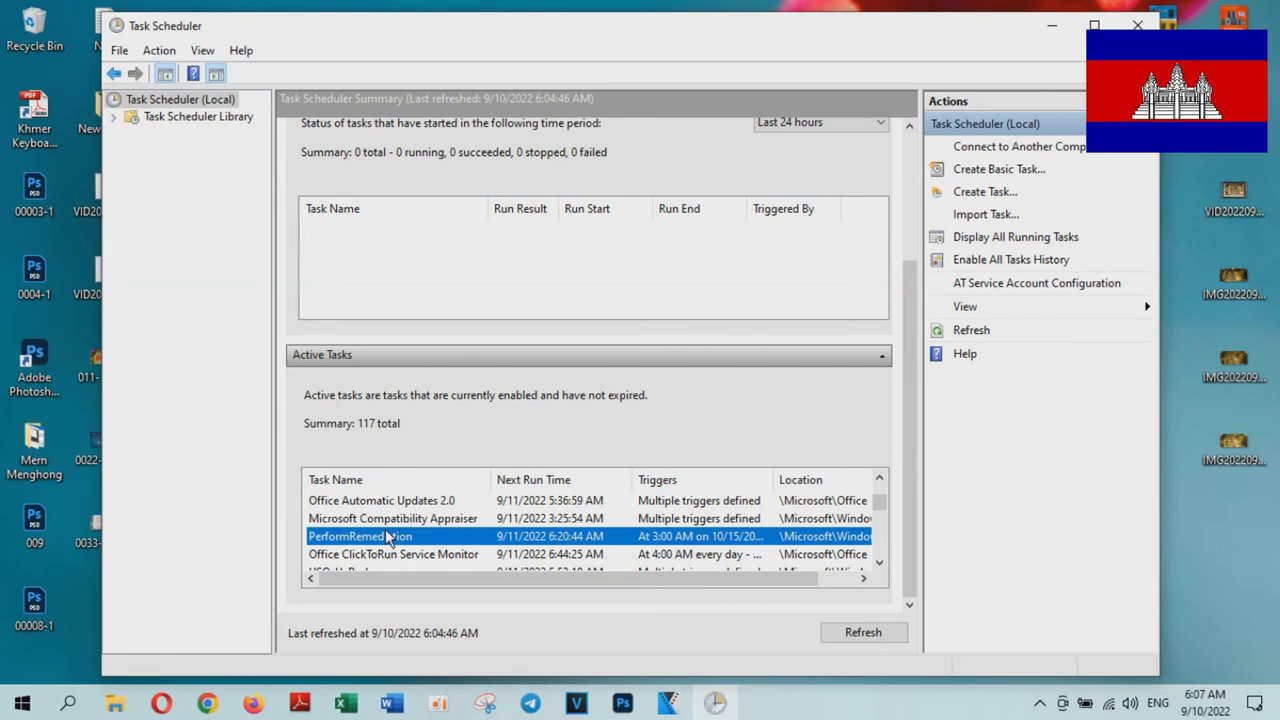
click(880, 563)
click(880, 563)
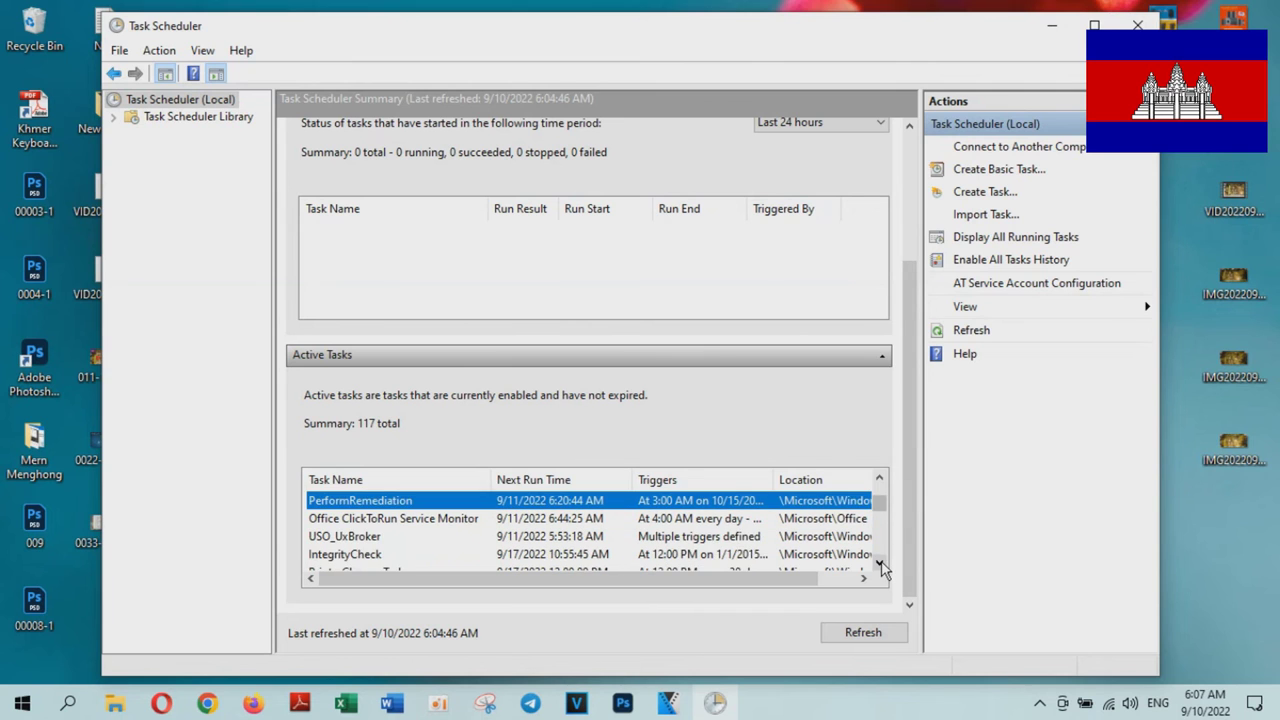
click(880, 563)
click(880, 563)
click(880, 563)
click(880, 563)
click(880, 563)
click(880, 563)
click(880, 563)
click(880, 563)
click(880, 563)
click(880, 563)
click(880, 563)
click(880, 563)
click(880, 563)
click(880, 563)
click(880, 563)
click(880, 563)
click(880, 563)
click(880, 563)
click(880, 563)
click(880, 563)
click(880, 563)
click(880, 563)
click(880, 563)
click(880, 563)
click(880, 563)
click(880, 563)
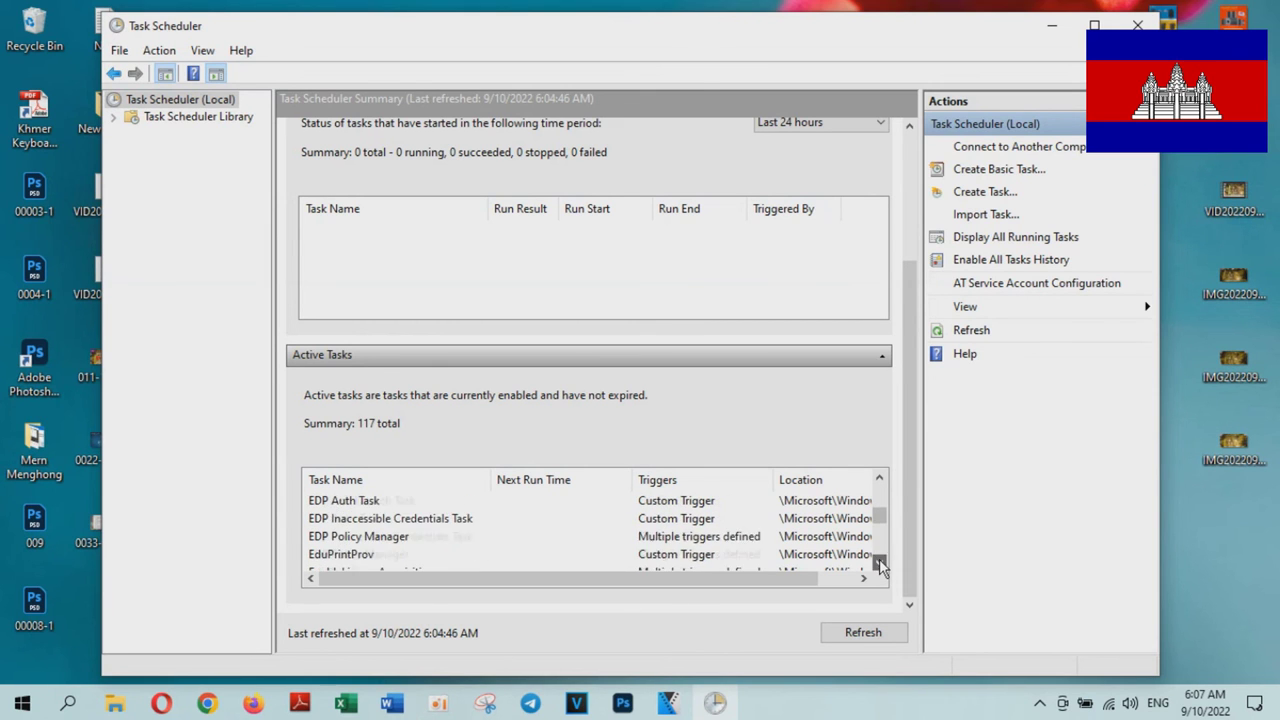
click(880, 563)
click(880, 563)
click(880, 563)
click(880, 563)
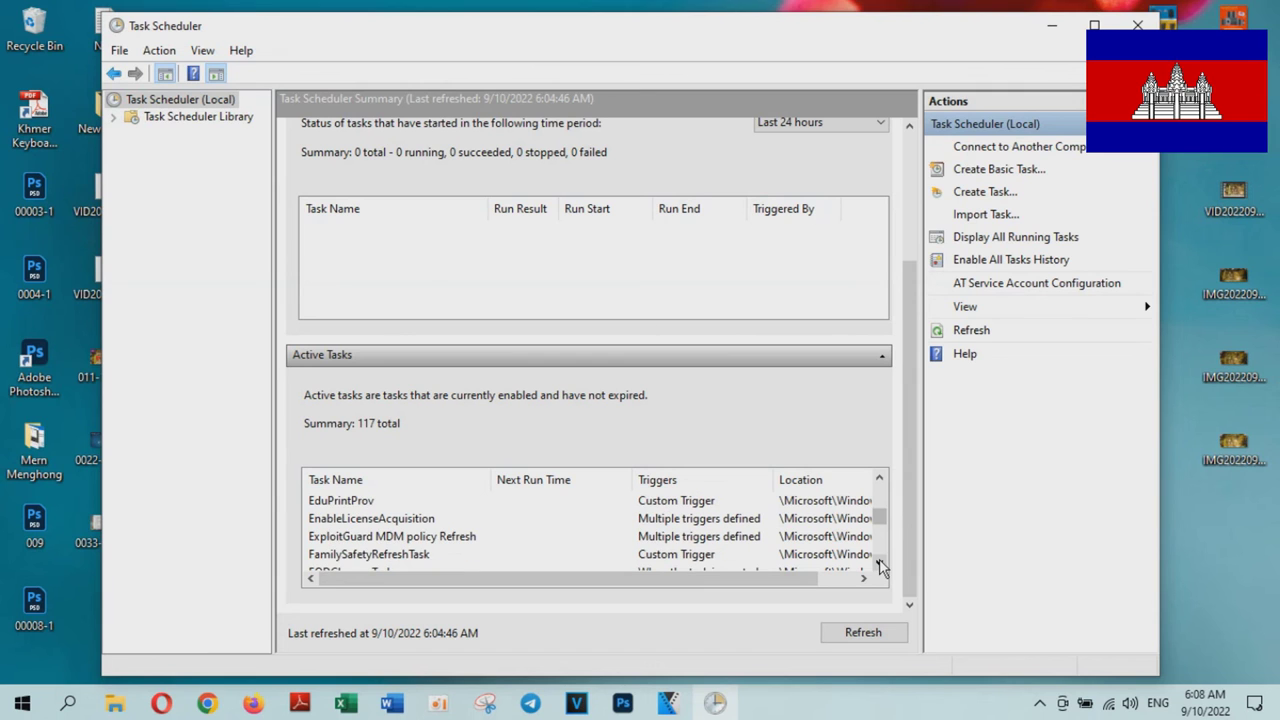
click(880, 563)
click(880, 563)
click(880, 563)
click(880, 563)
click(880, 563)
click(880, 563)
click(880, 563)
click(880, 563)
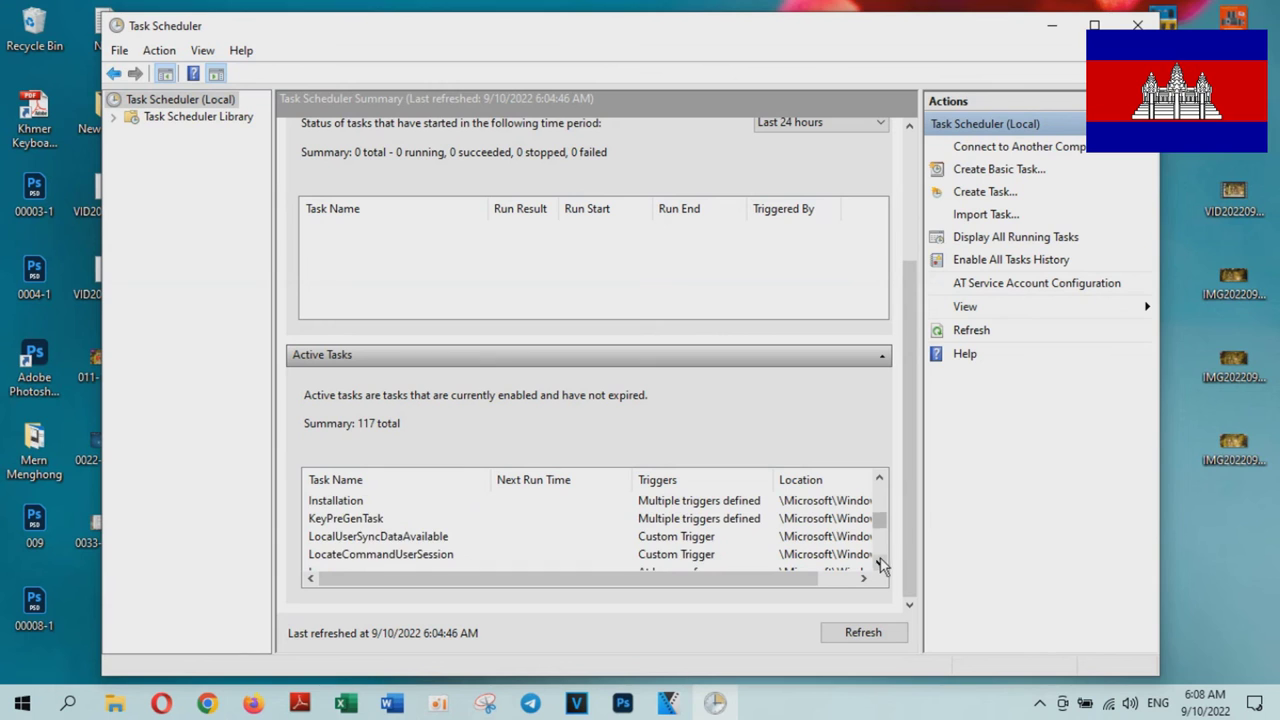
click(880, 563)
click(880, 563)
click(880, 563)
click(880, 563)
click(880, 563)
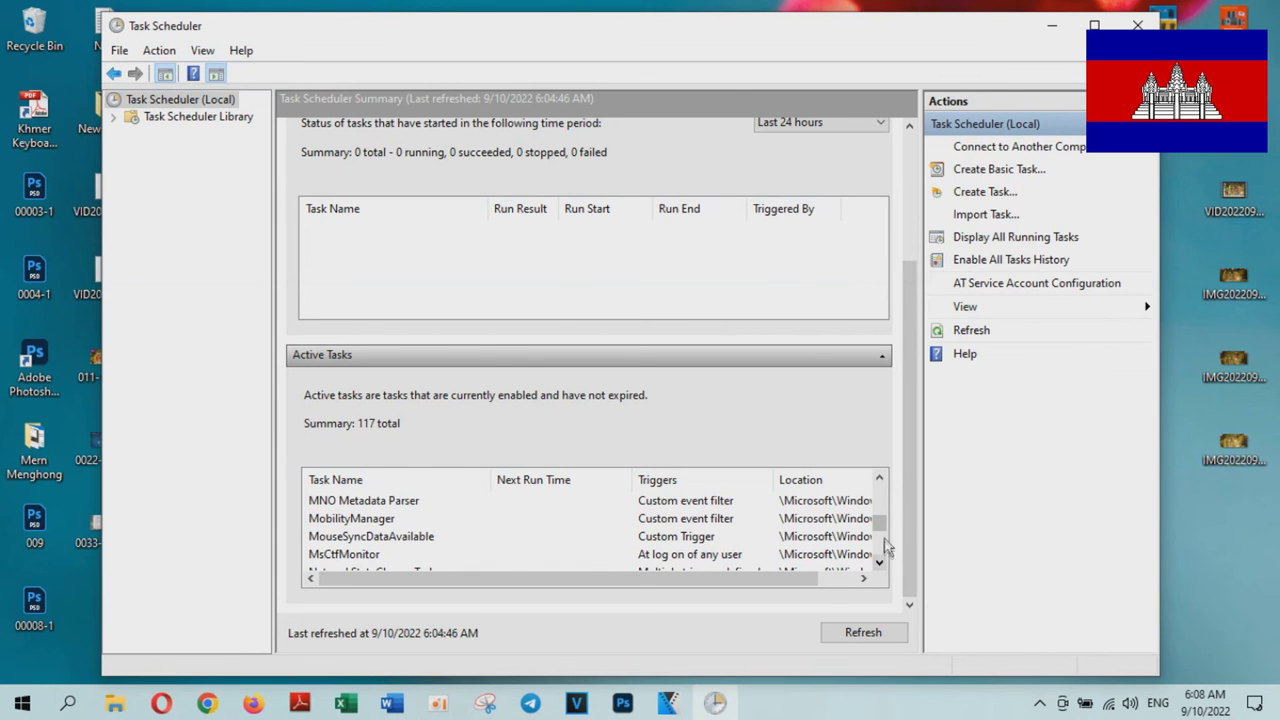
- Open the MicrosoftEdgeUpdateTaskMachineCore task from the start of the Active Tasks list to view it in the Task Scheduler Library
drag(881, 523, 884, 490)
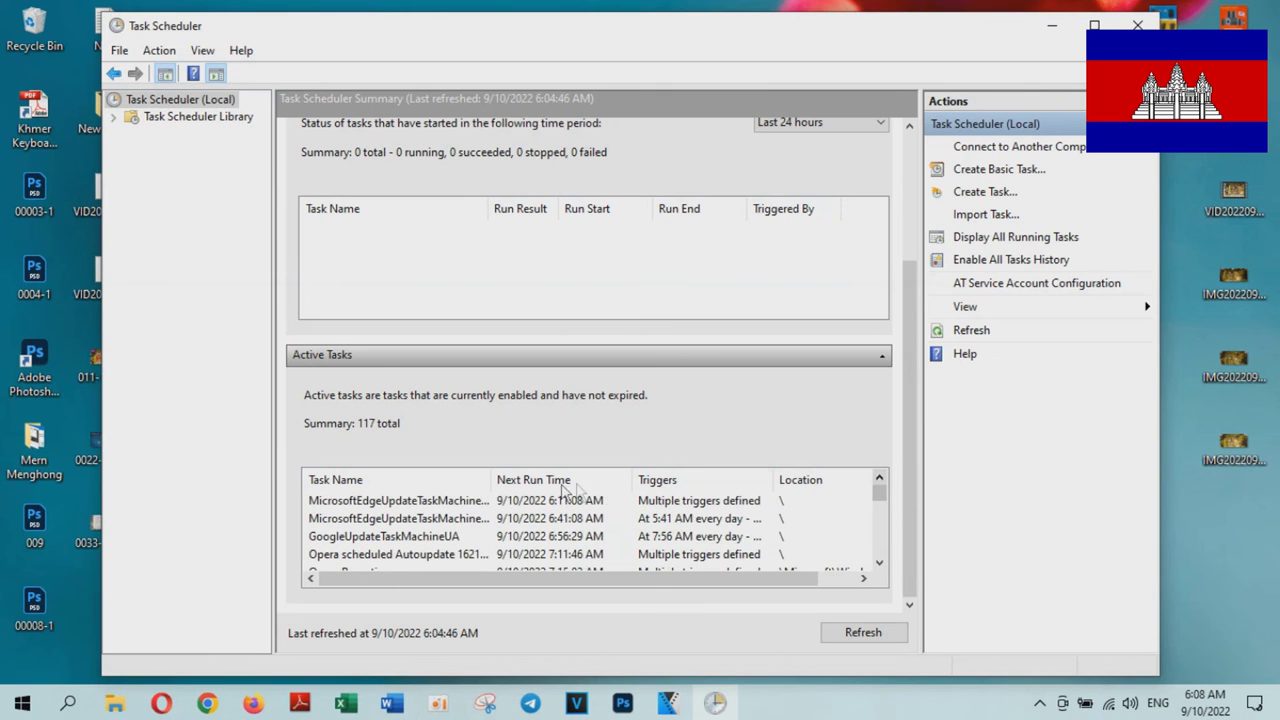
click(430, 506)
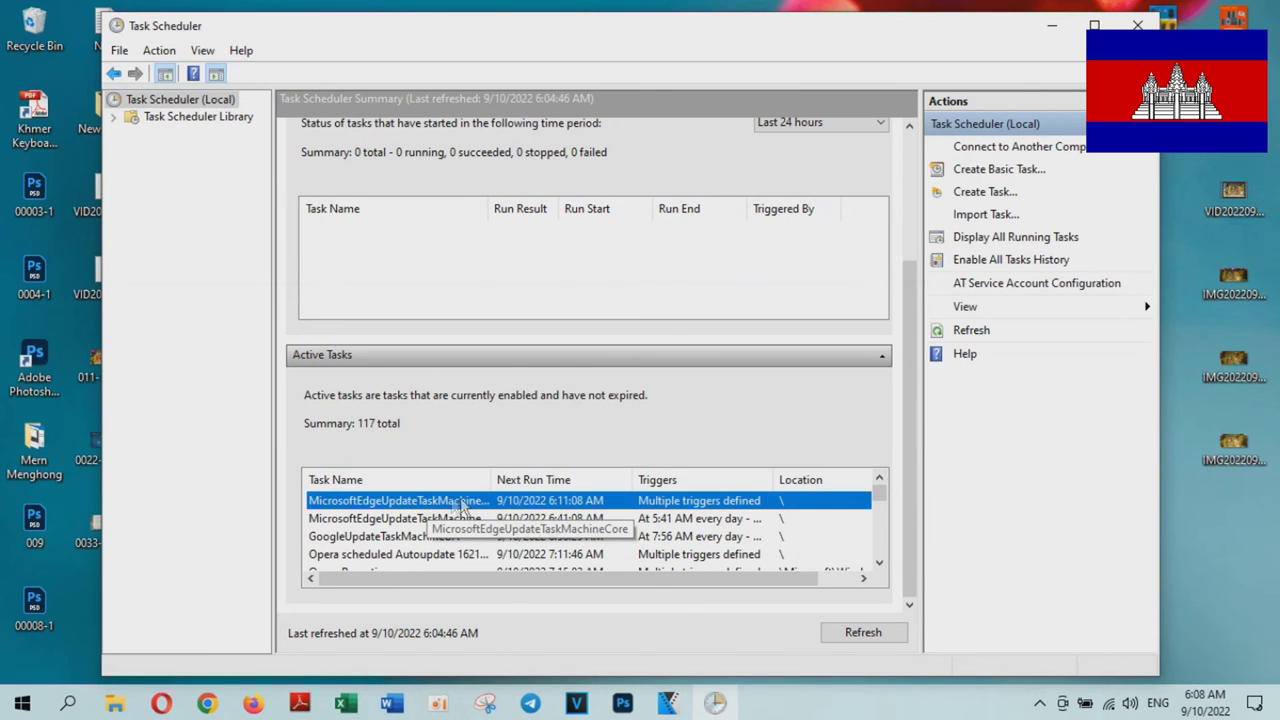
double_click(490, 503)
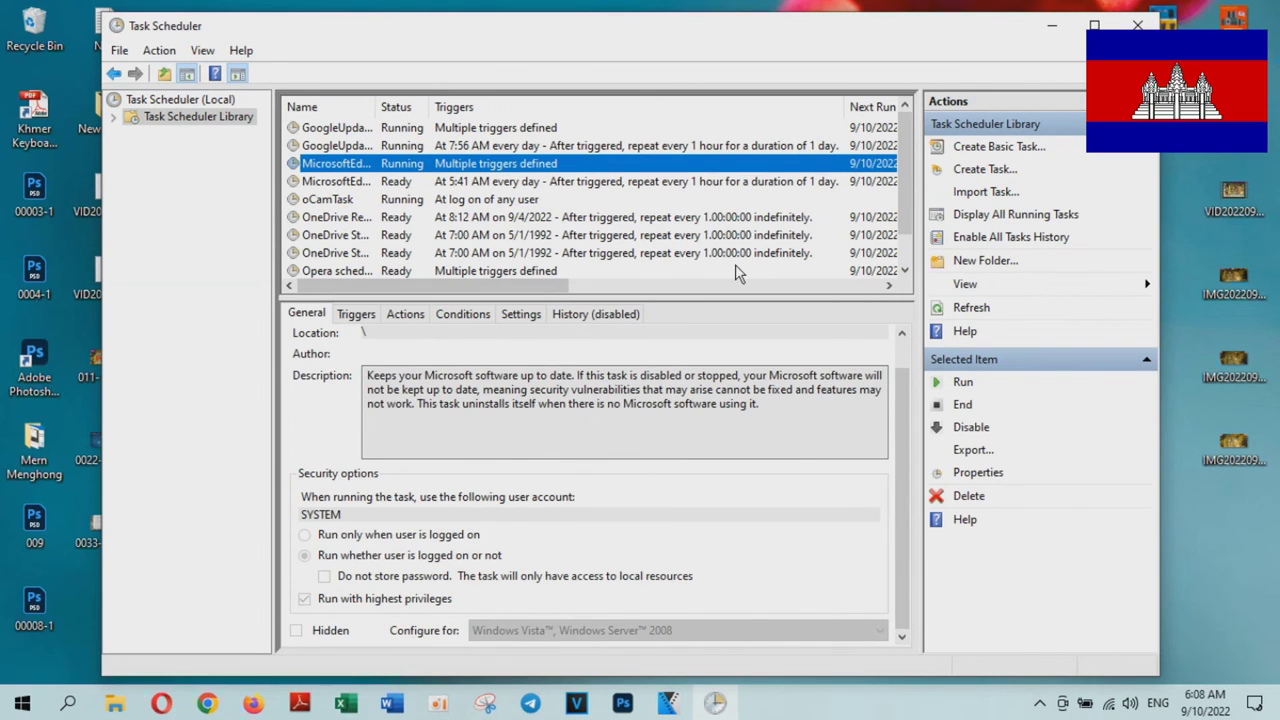
- Check the details of a OneDrive task and the Microsoft Edge update task triggered at 5:41 AM every day, and close Task Scheduler
click(717, 256)
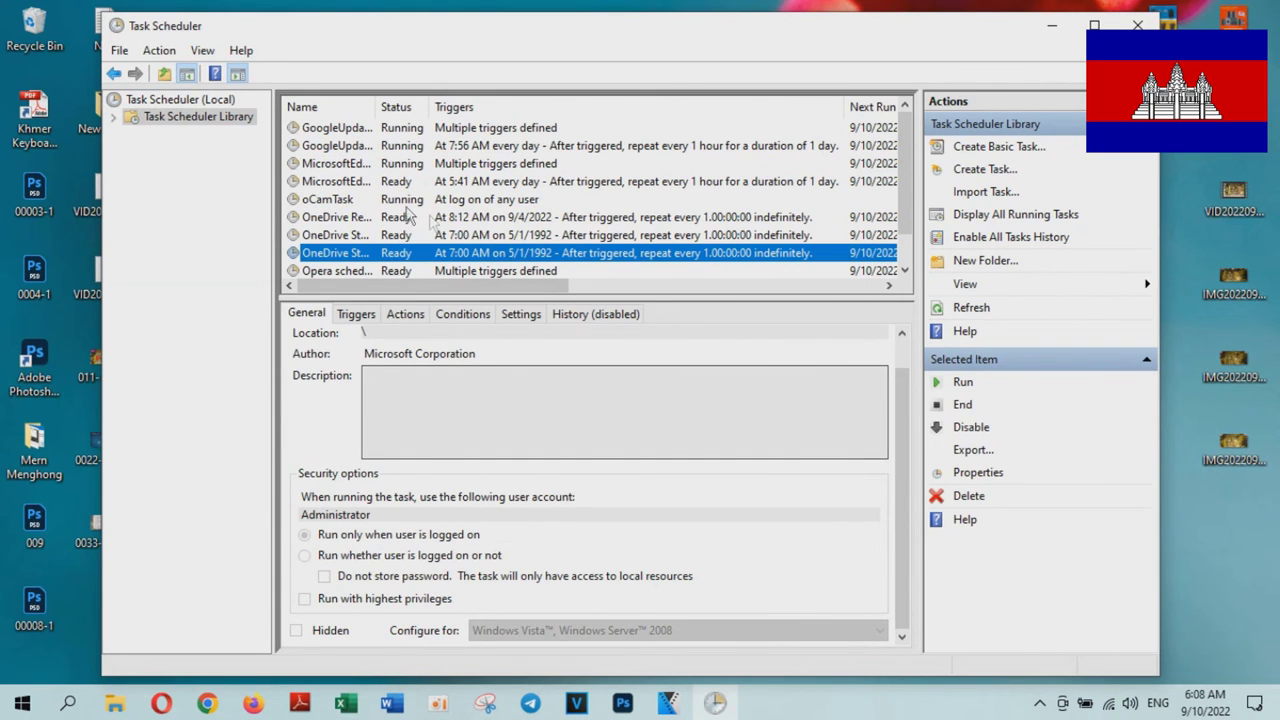
click(376, 184)
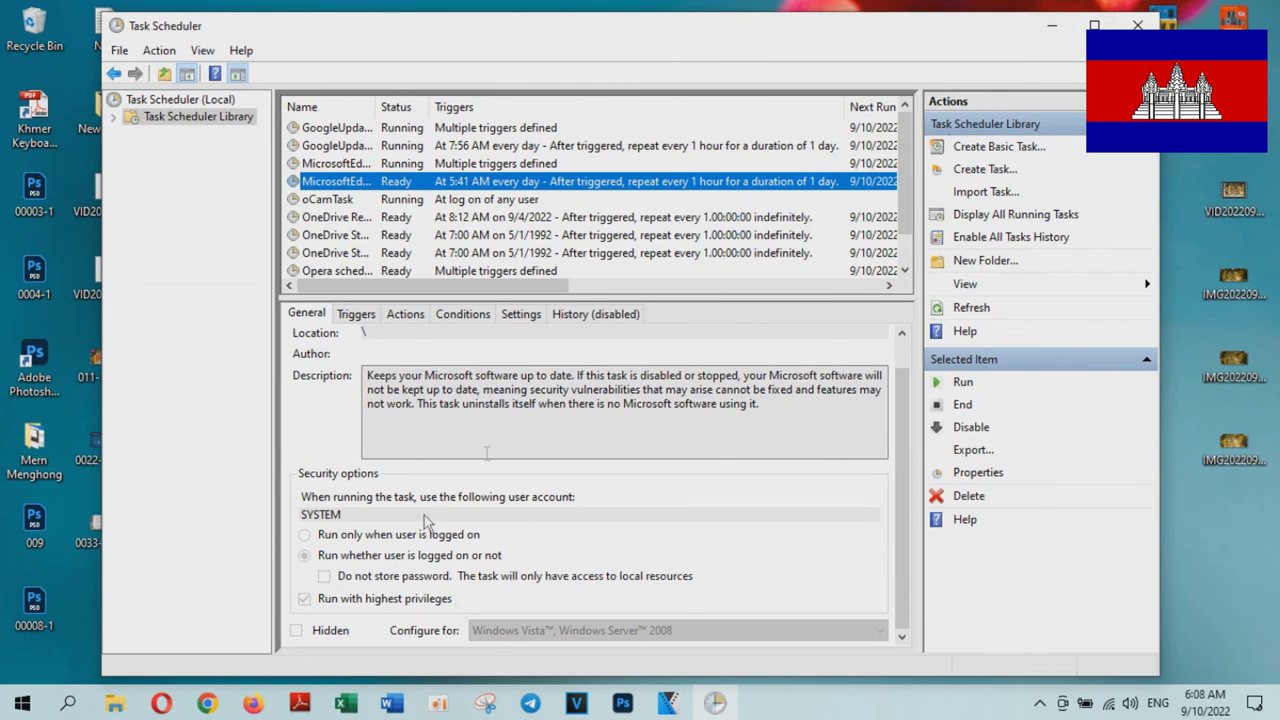
click(1133, 24)
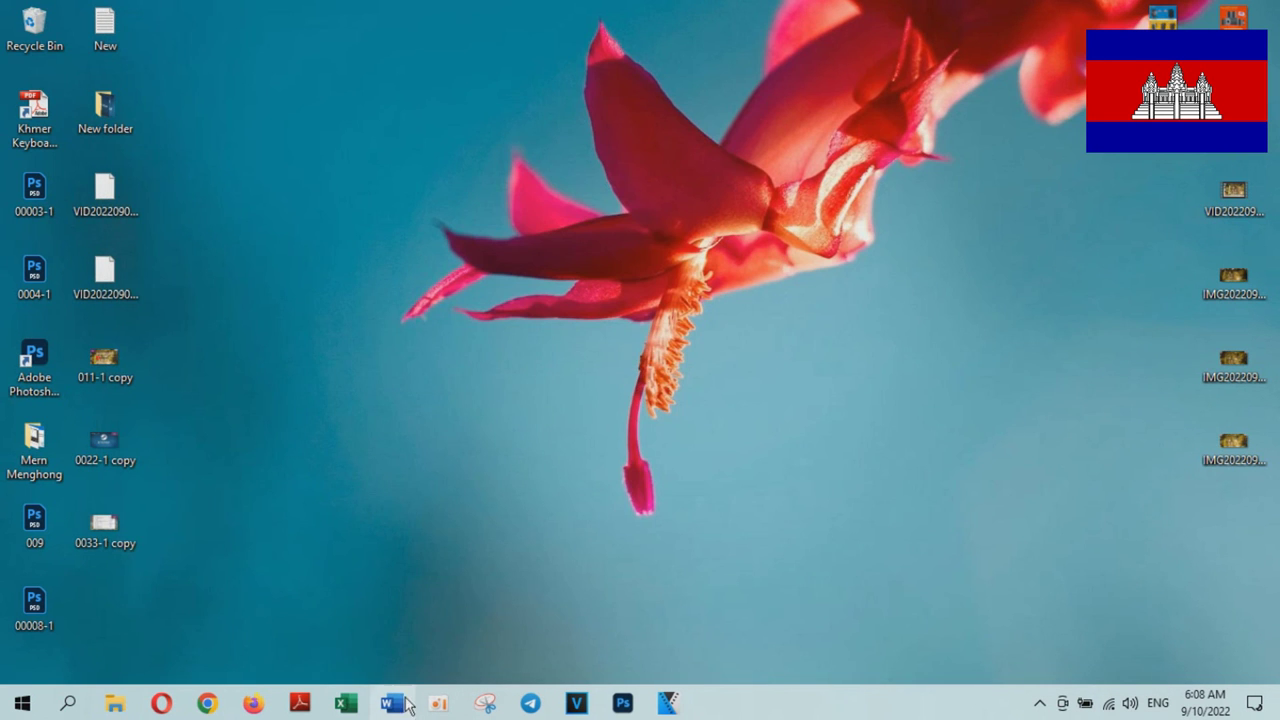
click(438, 703)
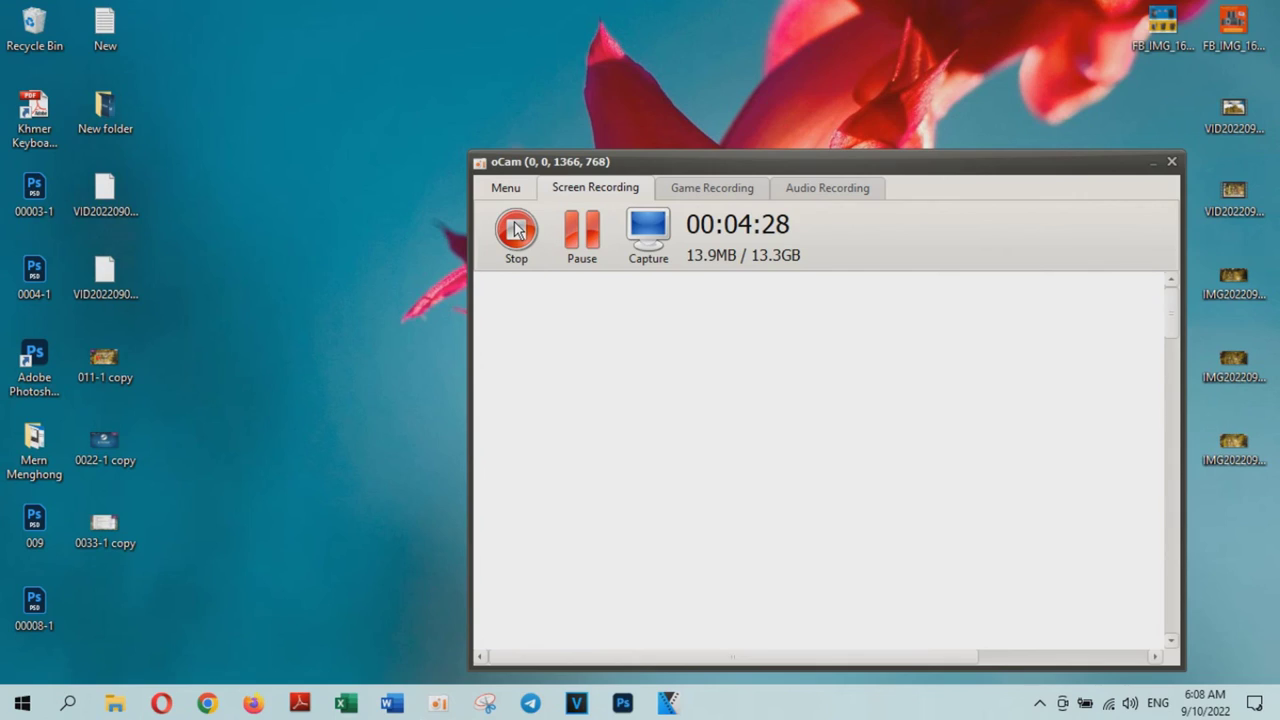